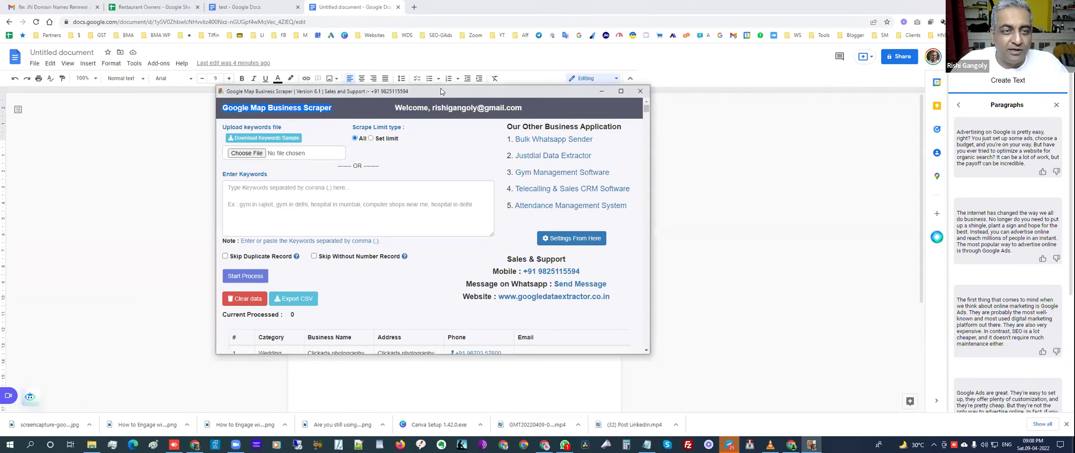
Open the scraper vendor's website googledataextractor.co.in to view its homepage and web address, and close it again.
{"action": "left_click_drag", "start_coordinate": [440, 91], "coordinate": [501, 107]}
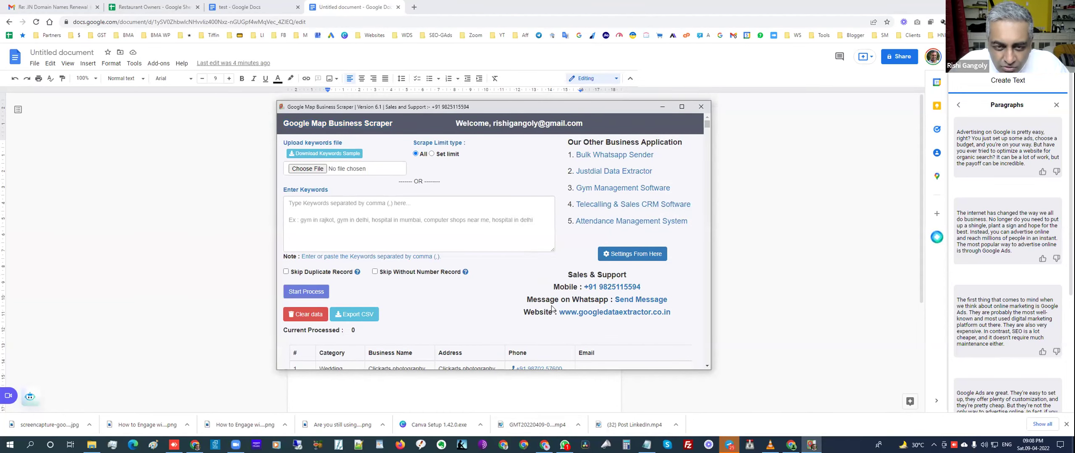
{"action": "left_click", "coordinate": [593, 314]}
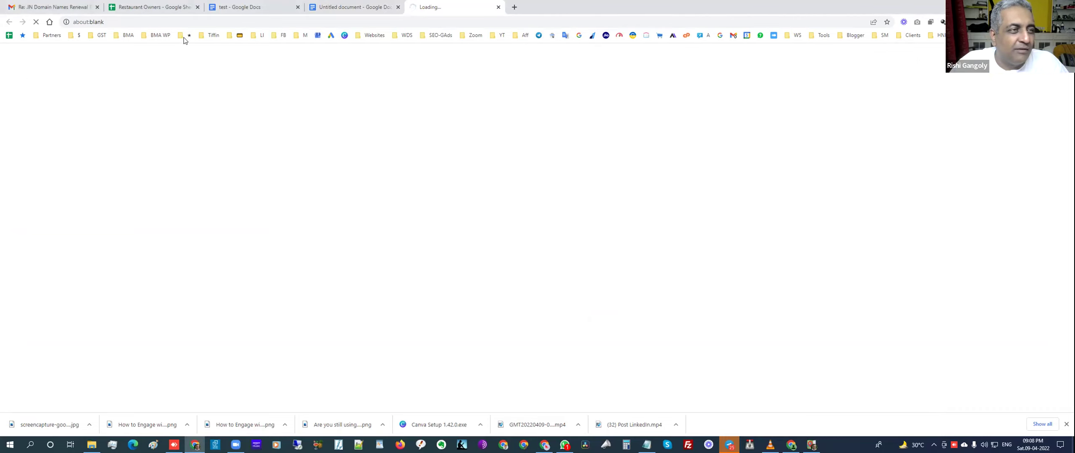
{"action": "left_click", "coordinate": [182, 20]}
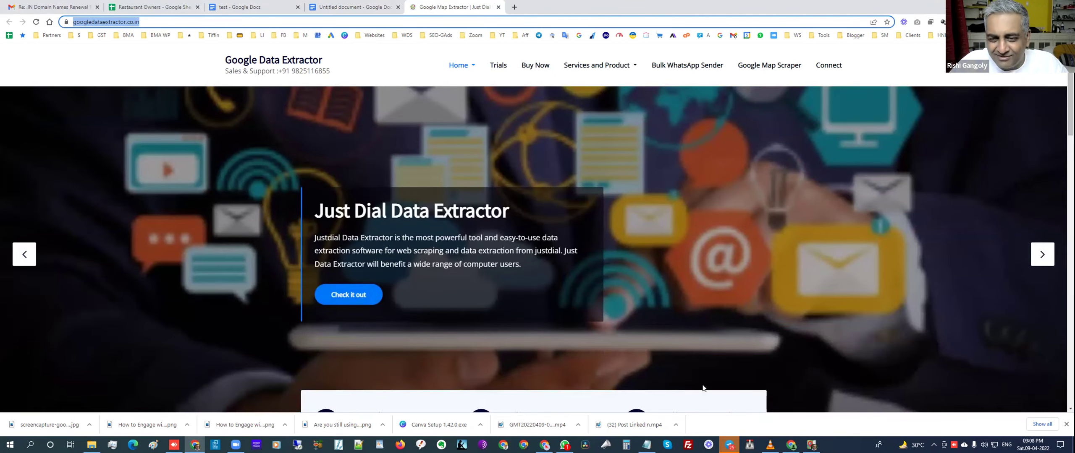
{"action": "mouse_move", "coordinate": [564, 445]}
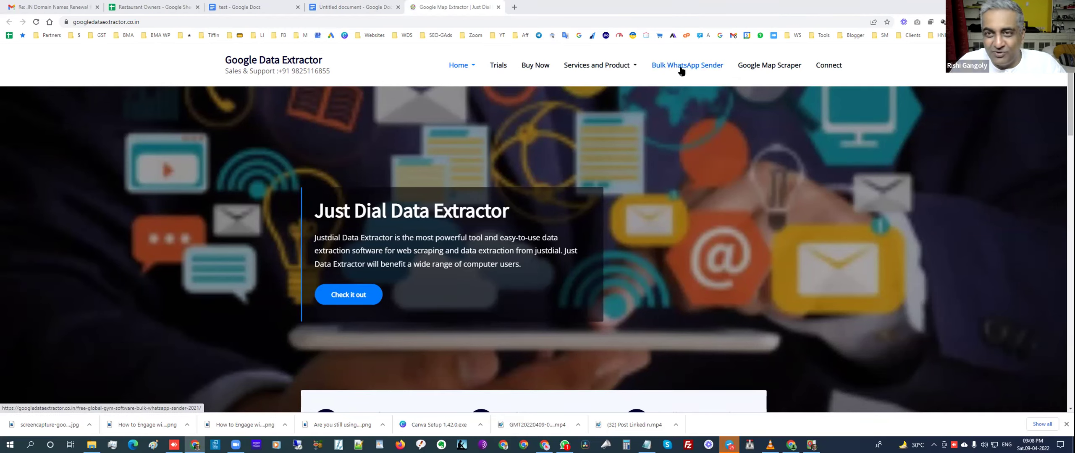
{"action": "left_click", "coordinate": [469, 14]}
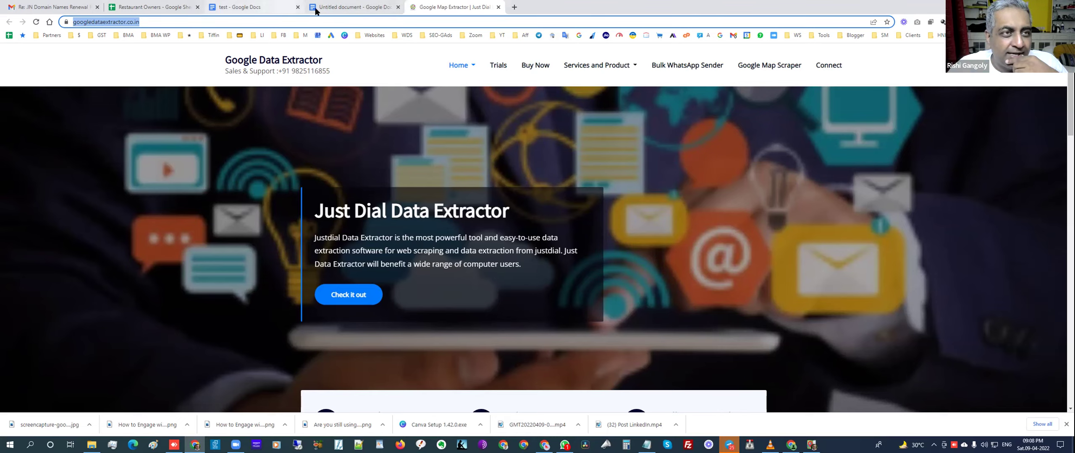
{"action": "left_click", "coordinate": [498, 6]}
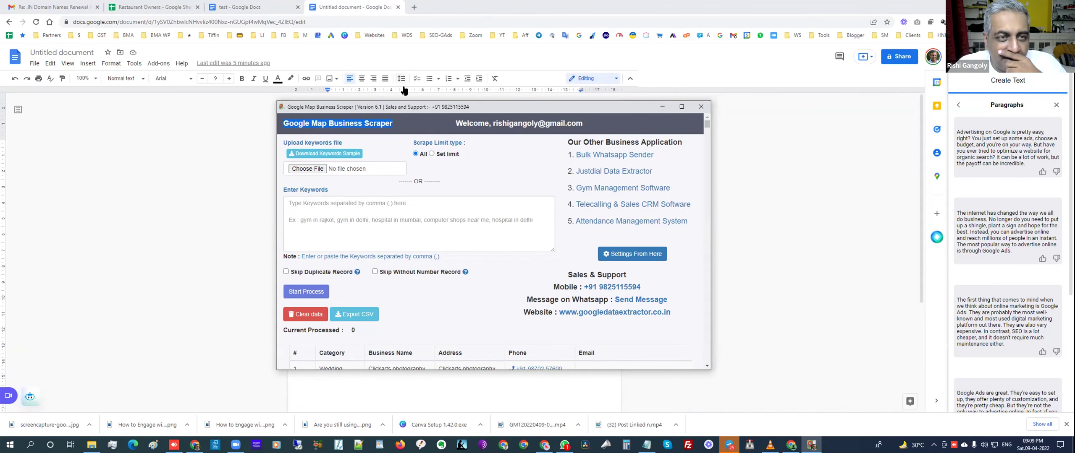
Make the scraper window taller to show more of the results table and clear all previously scraped data.
{"action": "left_click_drag", "start_coordinate": [408, 106], "coordinate": [413, 30]}
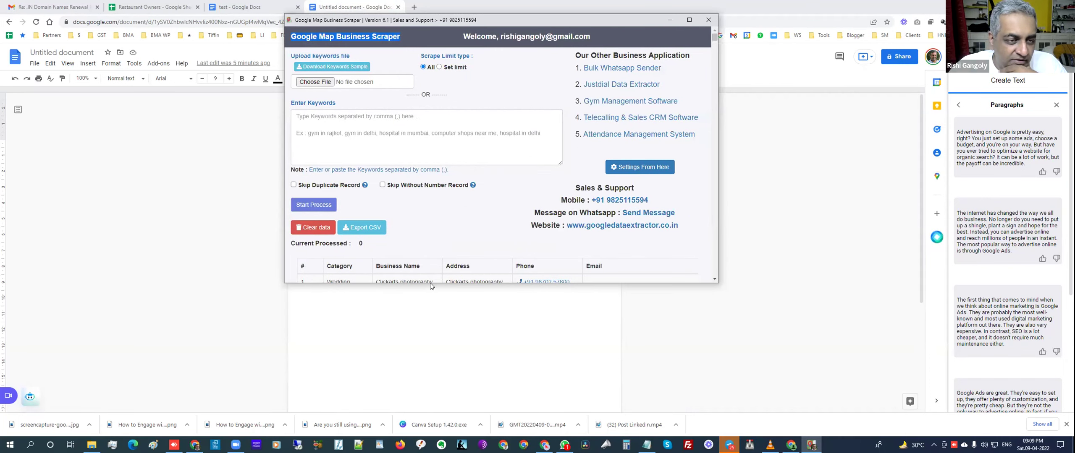
{"action": "left_click_drag", "start_coordinate": [430, 283], "coordinate": [430, 390]}
{"action": "left_click", "coordinate": [312, 227]}
{"action": "left_click", "coordinate": [540, 67]}
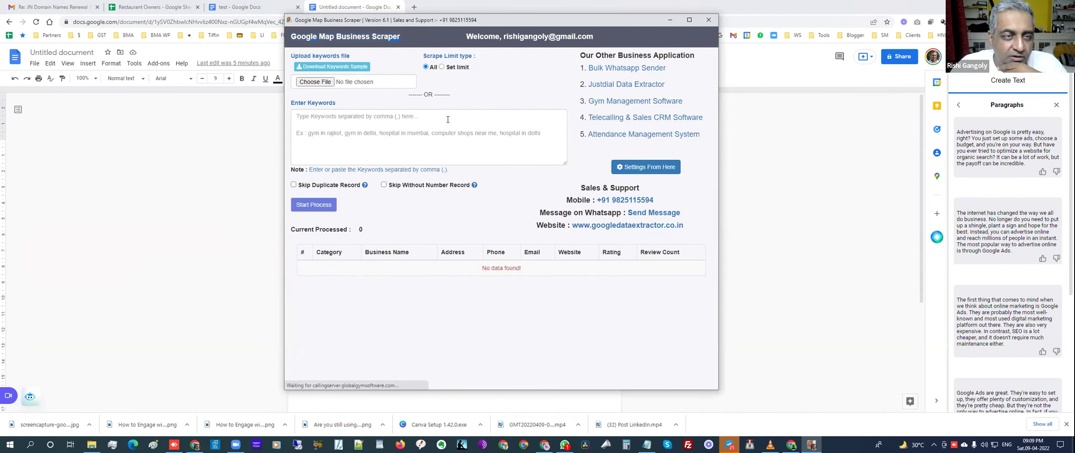
Enter the keyword "restaurants in delhi" and start the scraping process.
{"action": "left_click", "coordinate": [344, 127]}
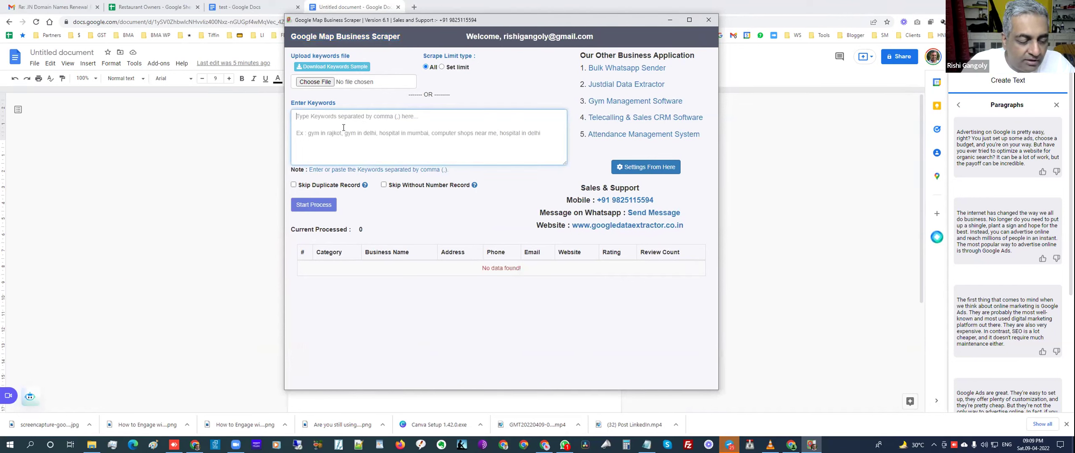
{"action": "type", "text": "resta"}
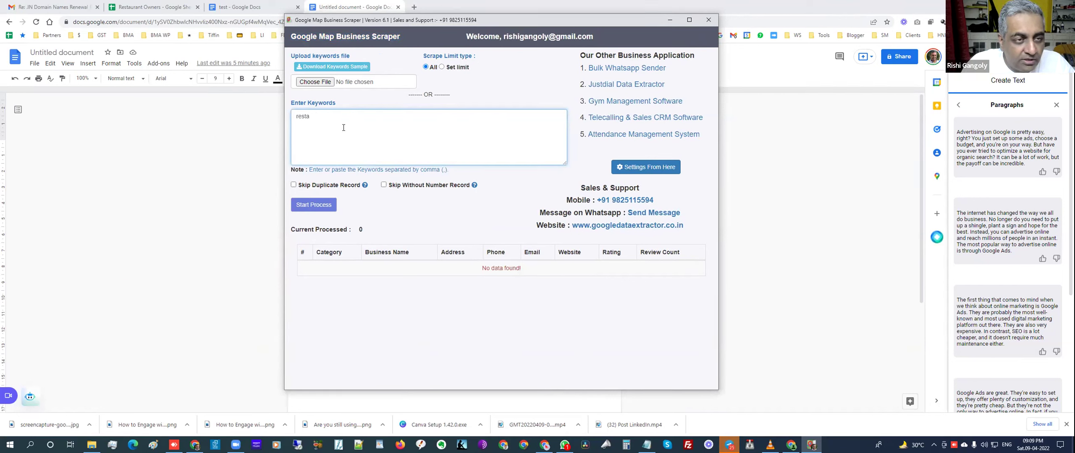
{"action": "key", "text": "BackSpace"}
{"action": "type", "text": "au"}
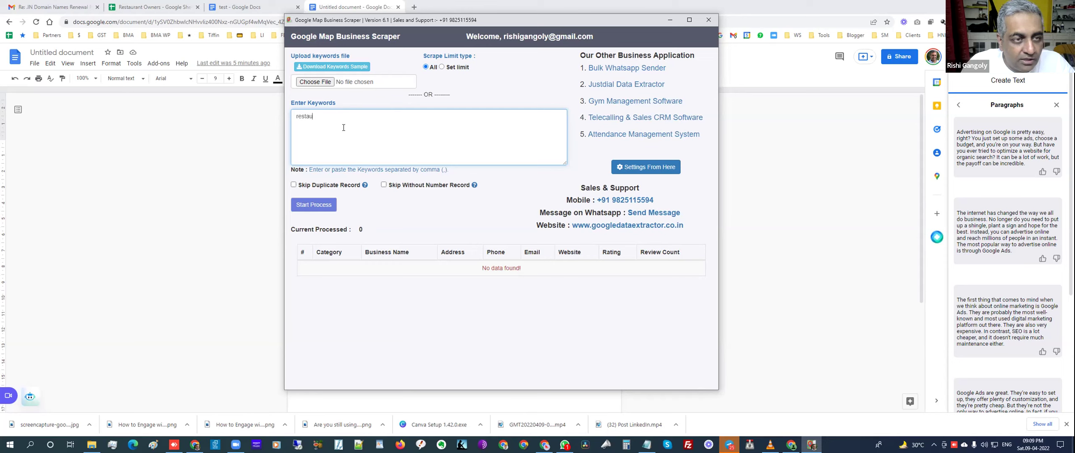
{"action": "type", "text": "rants in delhi"}
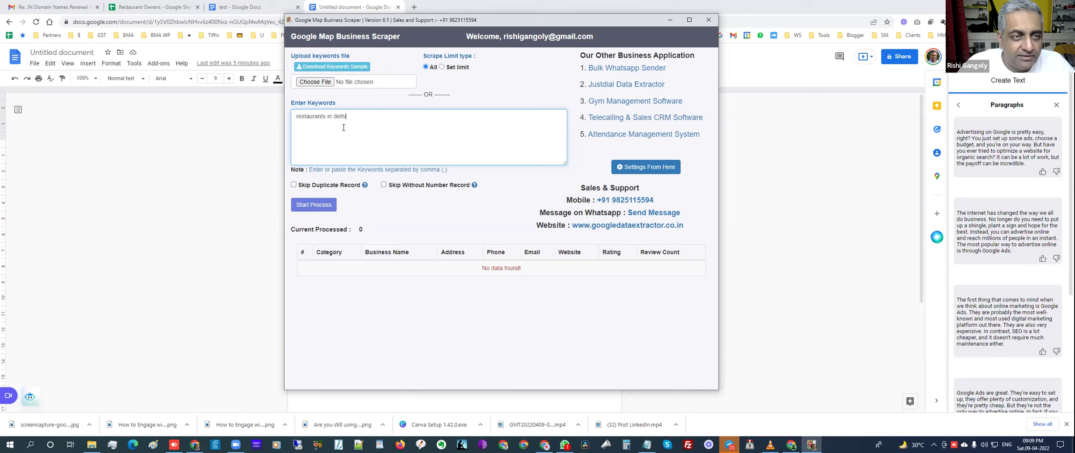
{"action": "left_click", "coordinate": [315, 208]}
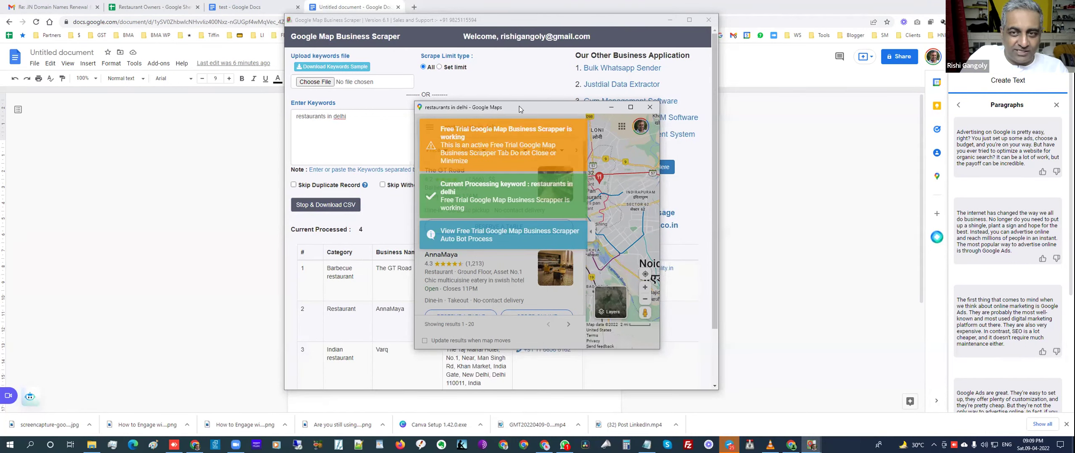
Move the Google Maps window off the scraper and view the incoming restaurant records.
{"action": "left_click_drag", "start_coordinate": [519, 106], "coordinate": [137, 107]}
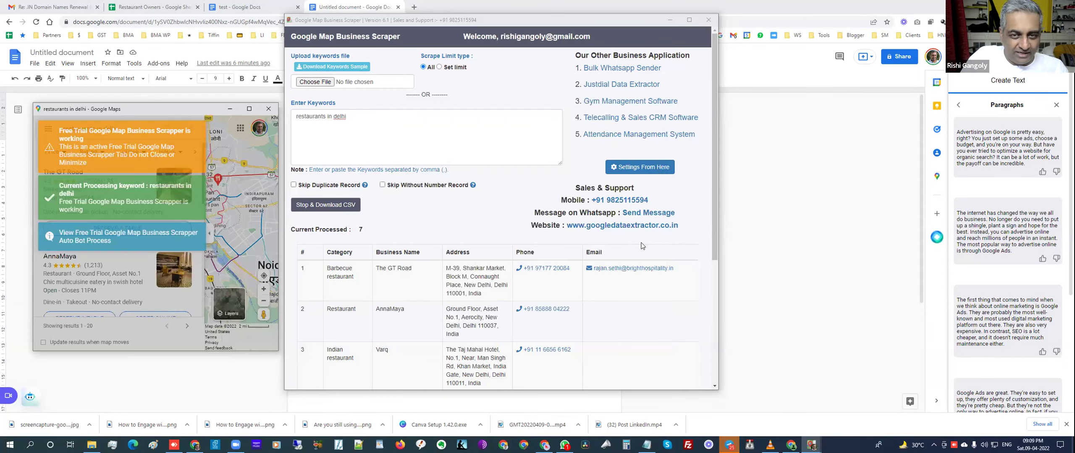
{"action": "scroll", "coordinate": [694, 242], "scroll_direction": "down", "scroll_amount": 2}
{"action": "scroll", "coordinate": [695, 243], "scroll_direction": "down", "scroll_amount": 1}
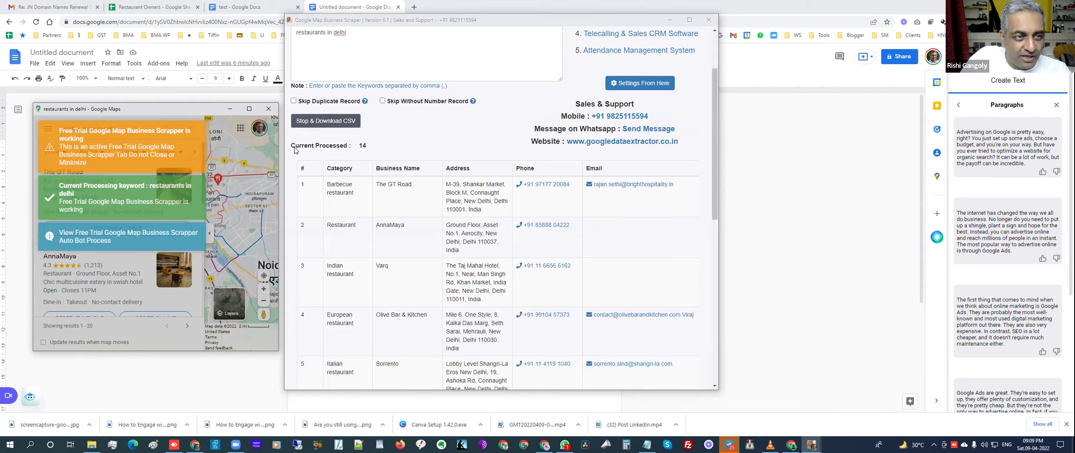
{"action": "key", "text": "Print"}
{"action": "left_click_drag", "start_coordinate": [285, 134], "coordinate": [389, 157]}
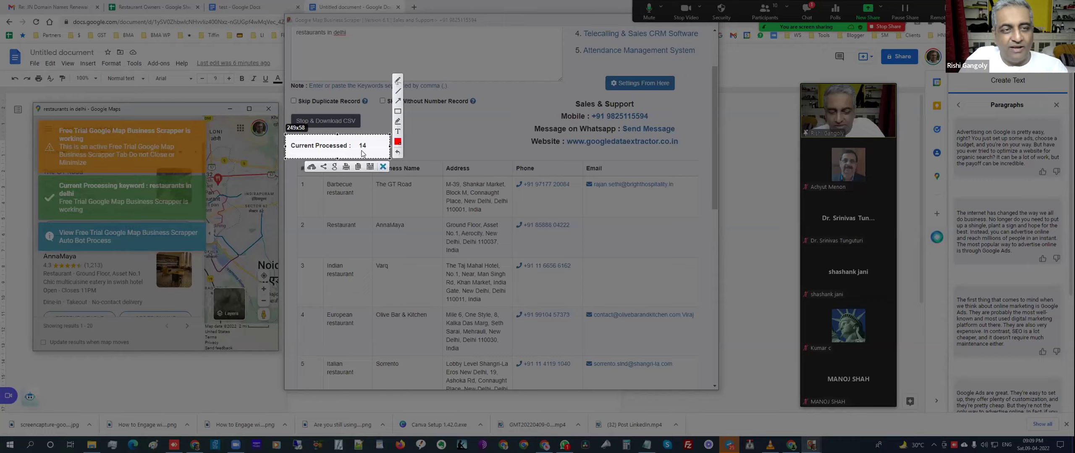
{"action": "left_click", "coordinate": [383, 167]}
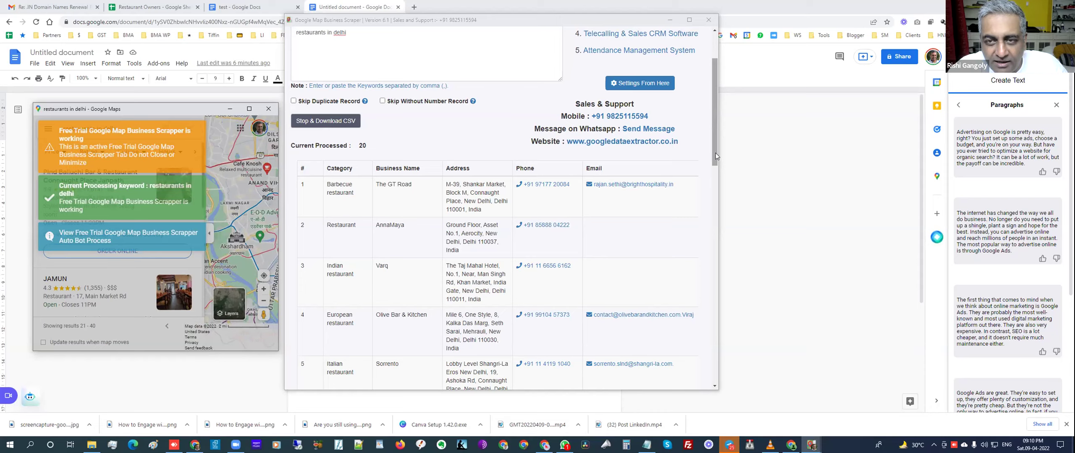
Look over the scraped restaurants and rearrange the scraper and Google Maps windows, with the map on the opposite side of the scraper.
{"action": "left_click", "coordinate": [713, 179]}
{"action": "left_click_drag", "start_coordinate": [712, 179], "coordinate": [729, 86]}
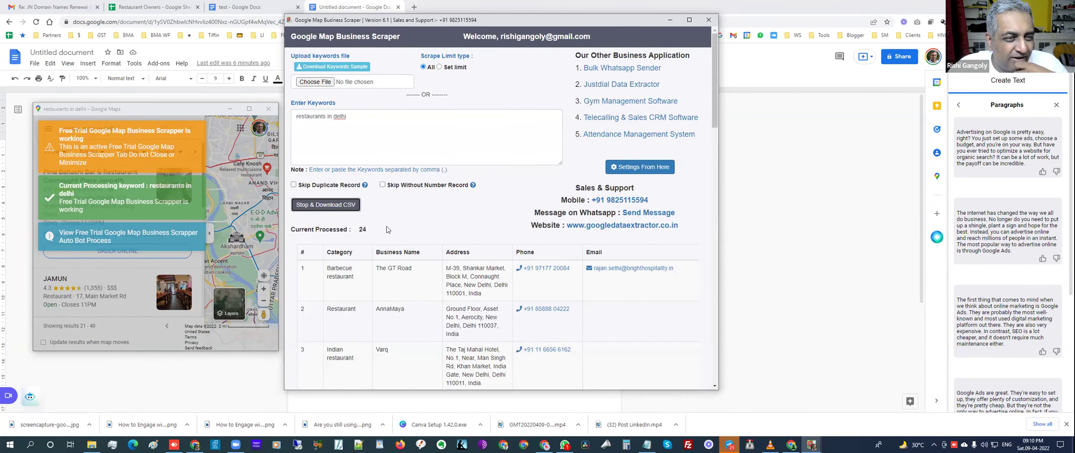
{"action": "scroll", "coordinate": [389, 230], "scroll_direction": "down", "scroll_amount": 1}
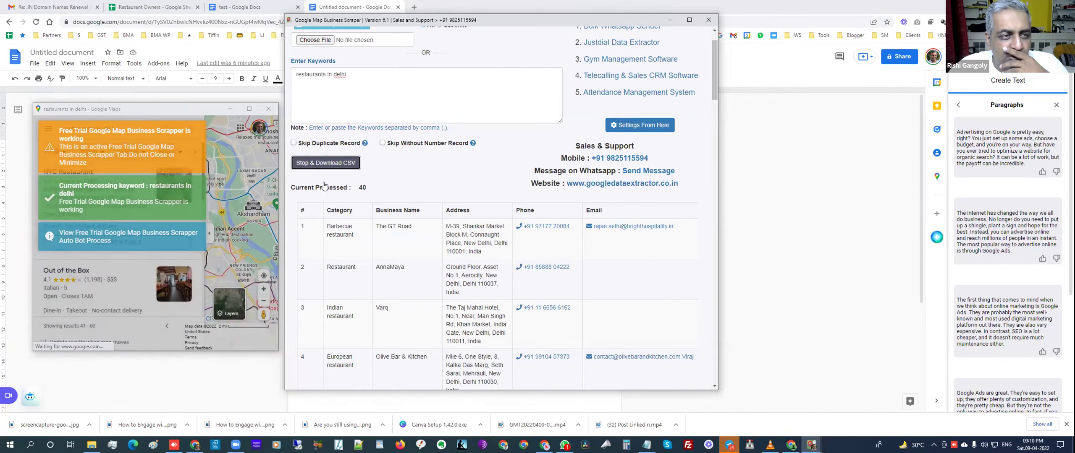
{"action": "left_click", "coordinate": [187, 109]}
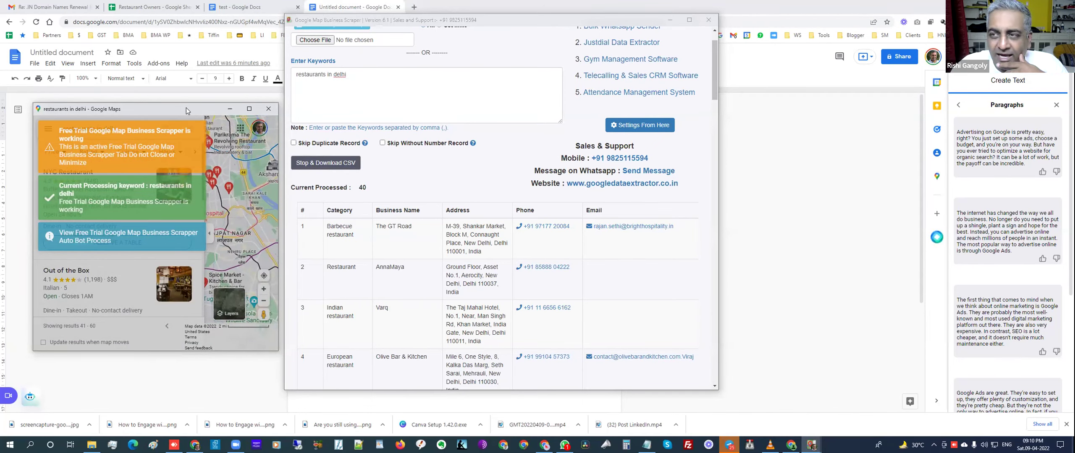
{"action": "left_click_drag", "start_coordinate": [186, 107], "coordinate": [946, 123]}
{"action": "left_click", "coordinate": [566, 40]}
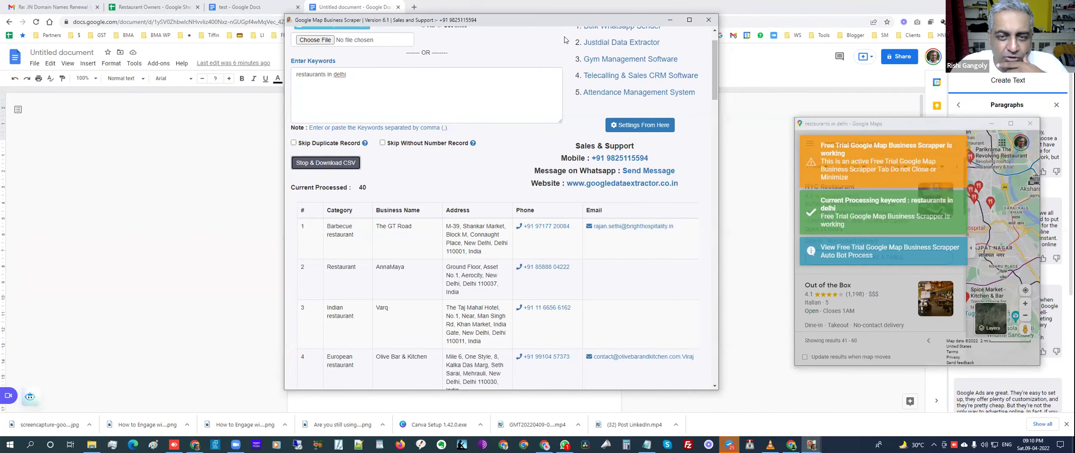
{"action": "left_click_drag", "start_coordinate": [565, 19], "coordinate": [662, 37]}
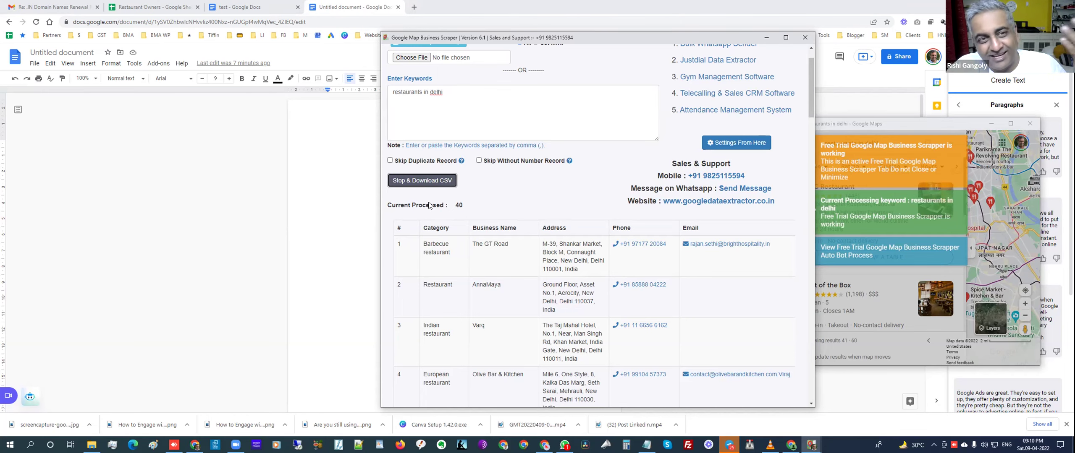
Switch to the Restaurant Owners spreadsheet in Google Sheets, add a blank sheet after the "manual" sheet, and restore the hidden menu header.
{"action": "left_click", "coordinate": [166, 14]}
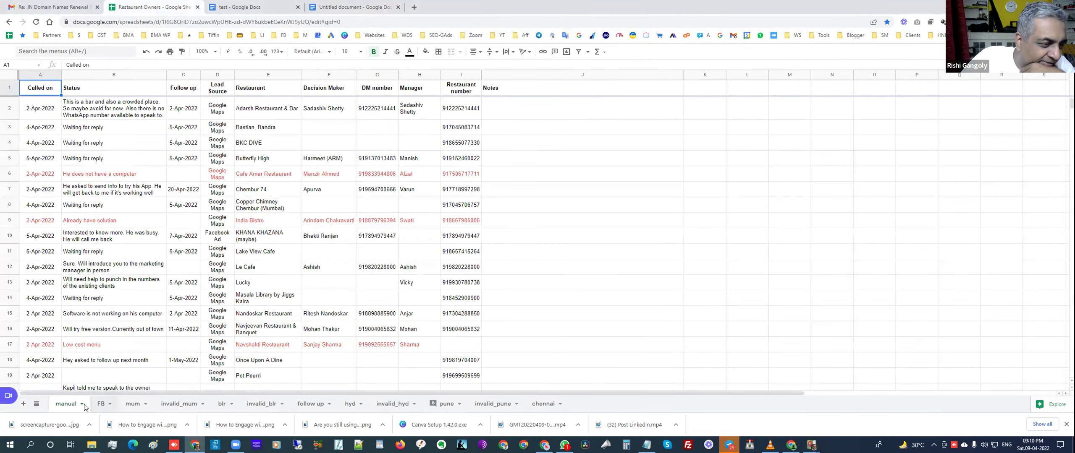
{"action": "left_click", "coordinate": [69, 404]}
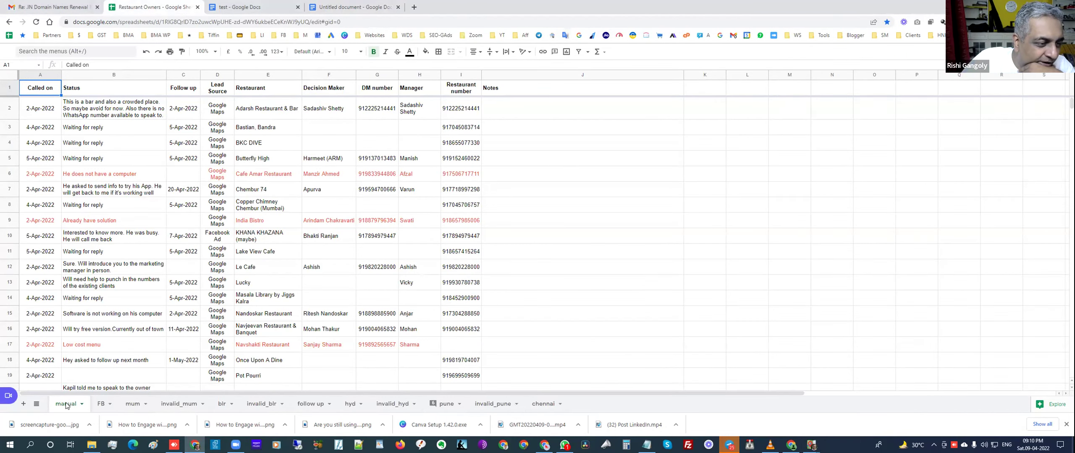
{"action": "left_click", "coordinate": [24, 404]}
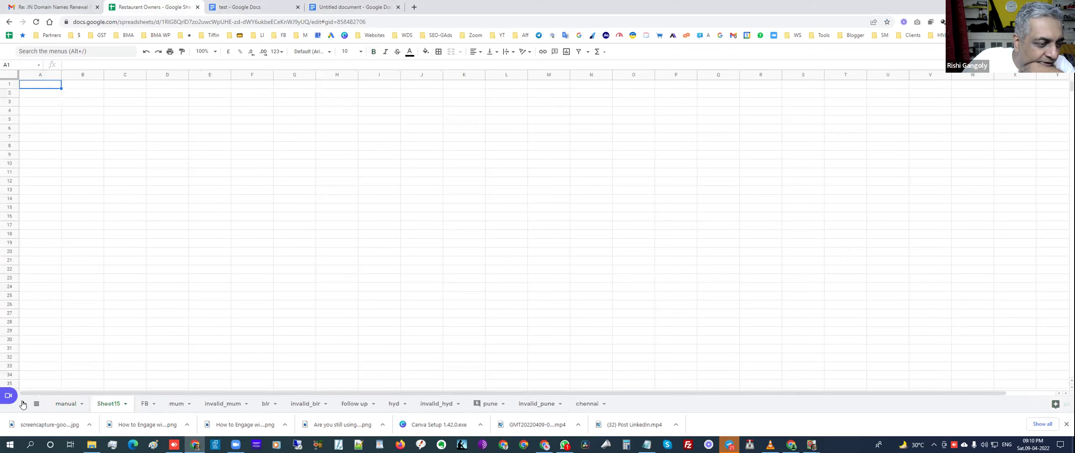
{"action": "left_click", "coordinate": [120, 22]}
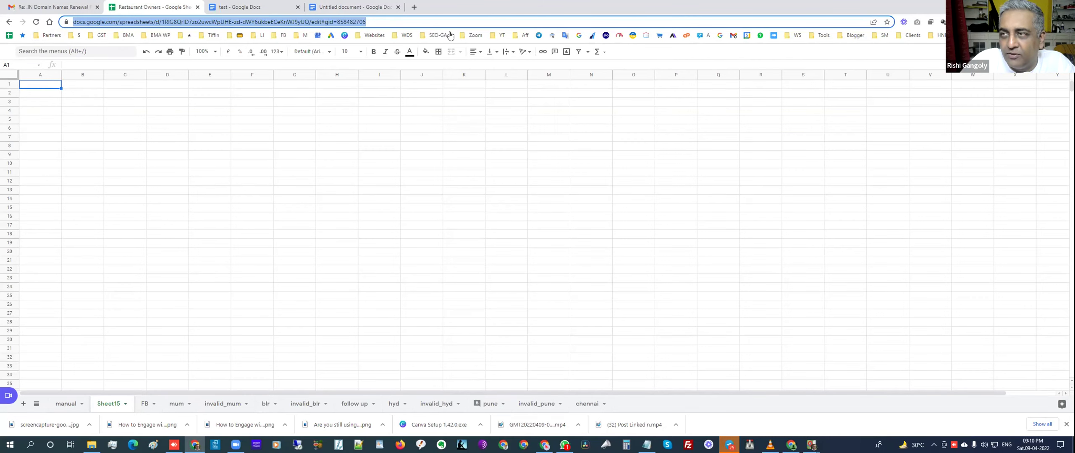
{"action": "left_click", "coordinate": [1066, 52]}
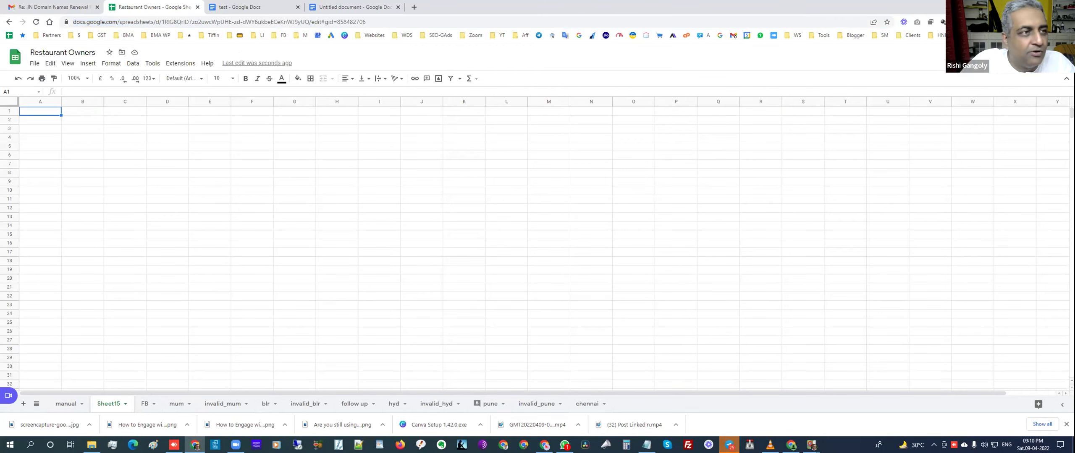
Import a file by uploading dine_in_restaurants_in_bangalore_6-4_2022.csv from the Google_Map_Business_Scraper folder in Downloads.
{"action": "left_click", "coordinate": [34, 63]}
{"action": "left_click", "coordinate": [47, 110]}
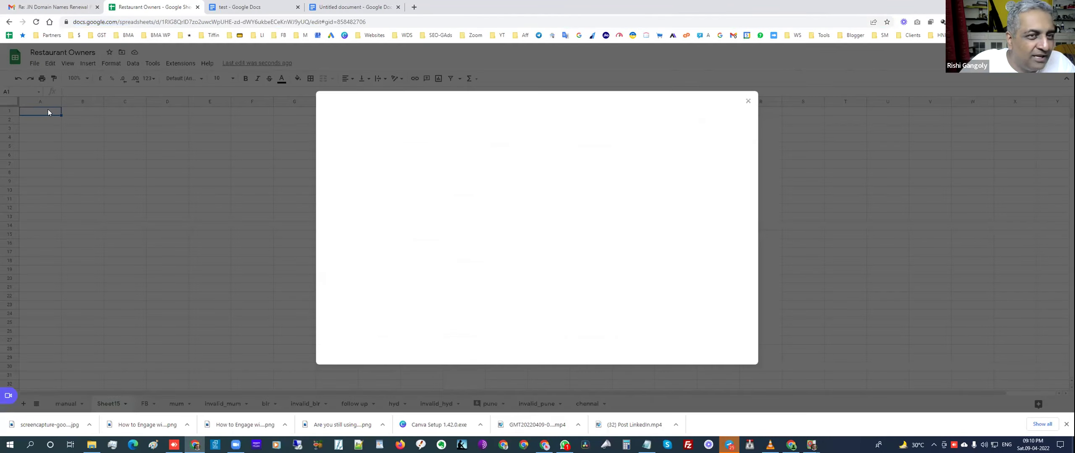
{"action": "left_click", "coordinate": [473, 125]}
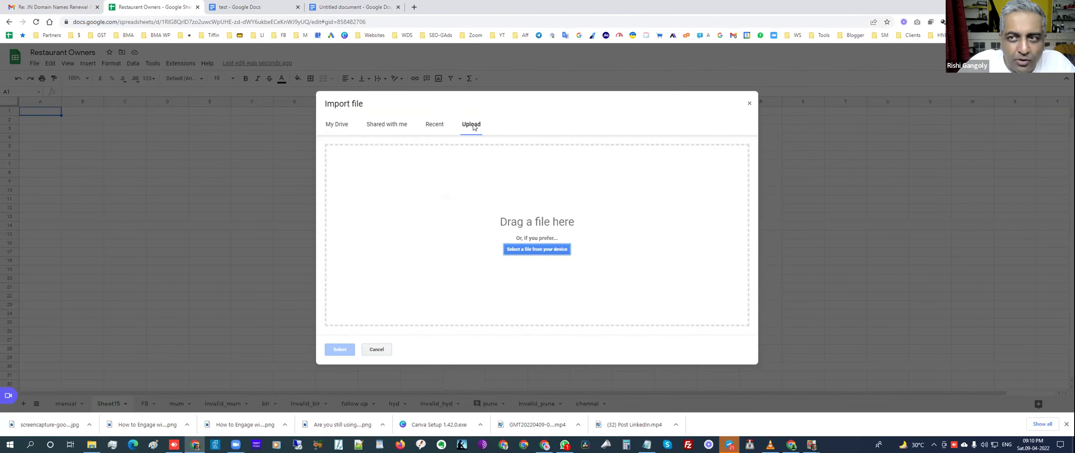
{"action": "left_click", "coordinate": [524, 250]}
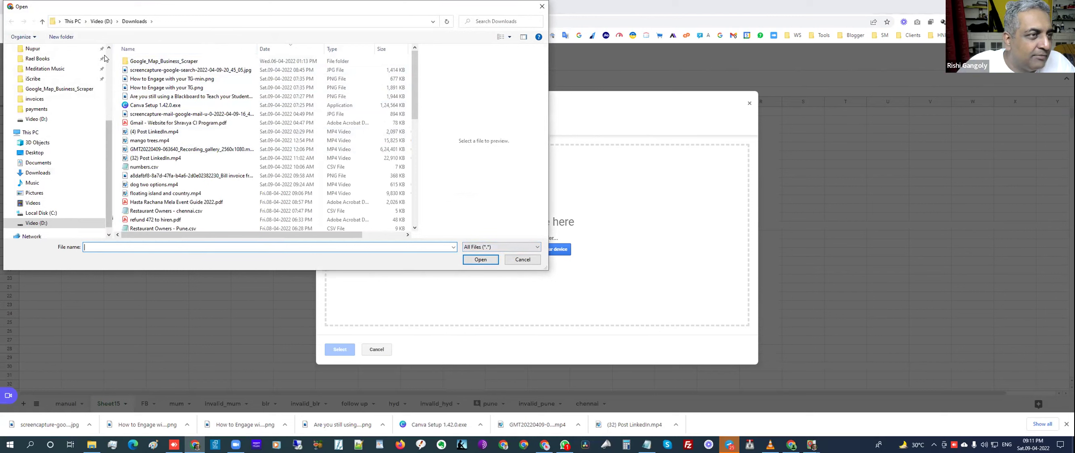
{"action": "double_click", "coordinate": [157, 62]}
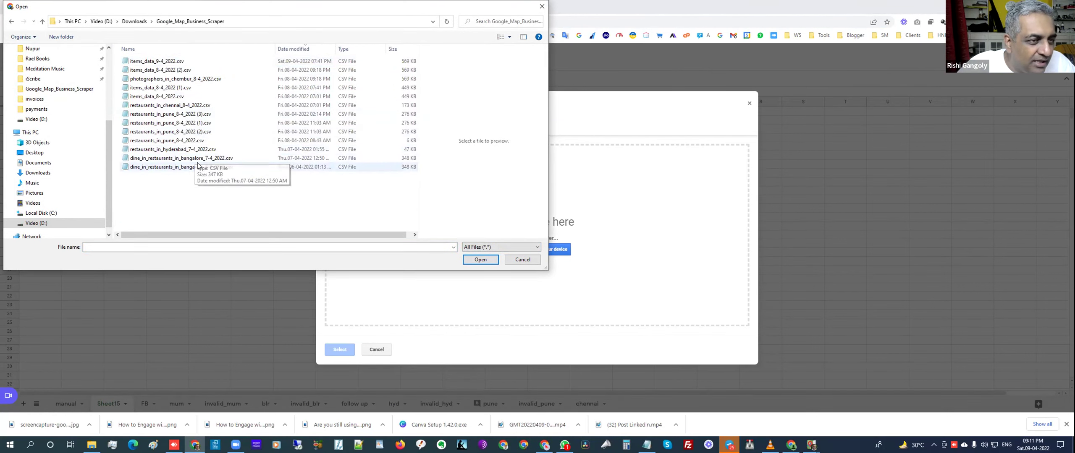
{"action": "left_click", "coordinate": [191, 132]}
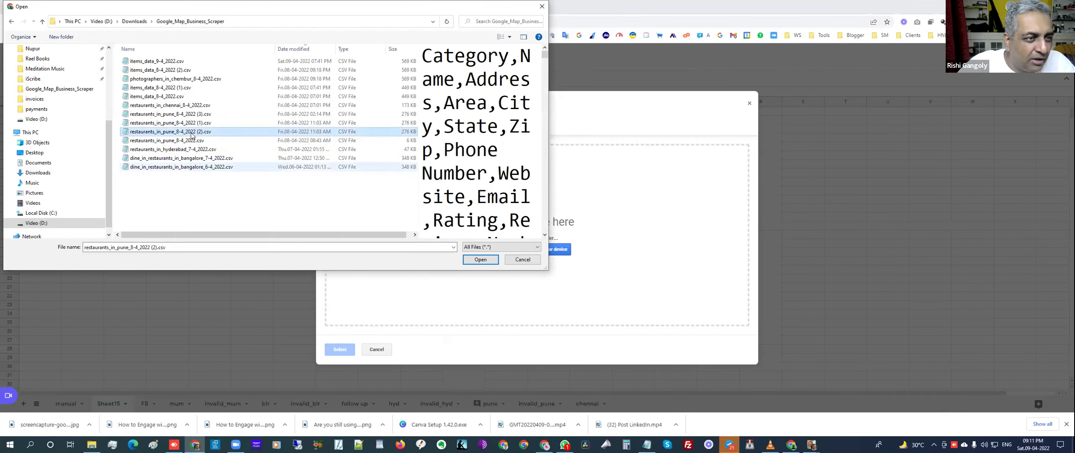
{"action": "left_click", "coordinate": [226, 167]}
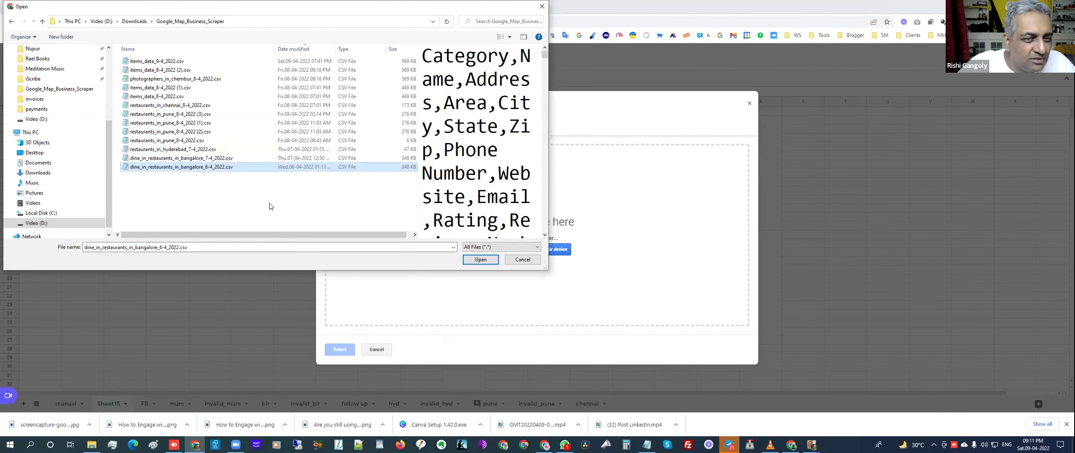
{"action": "left_click", "coordinate": [479, 260]}
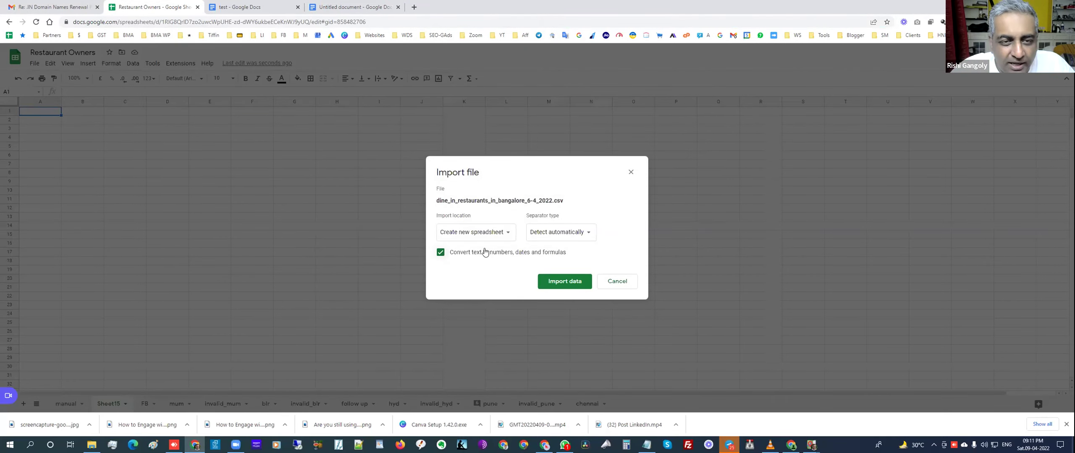
Import the restaurant CSV data by replacing the current sheet, with the separator detected automatically.
{"action": "left_click", "coordinate": [499, 237]}
{"action": "left_click", "coordinate": [494, 272]}
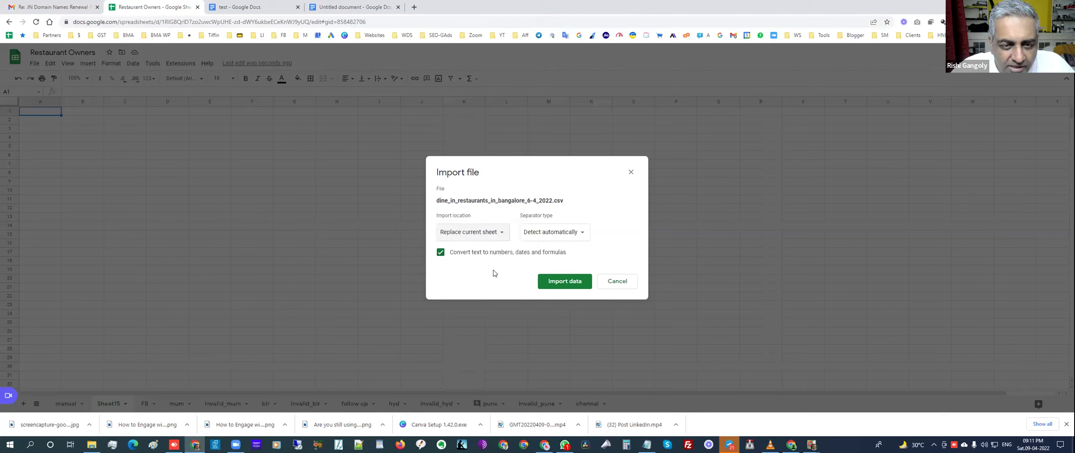
{"action": "left_click", "coordinate": [540, 280]}
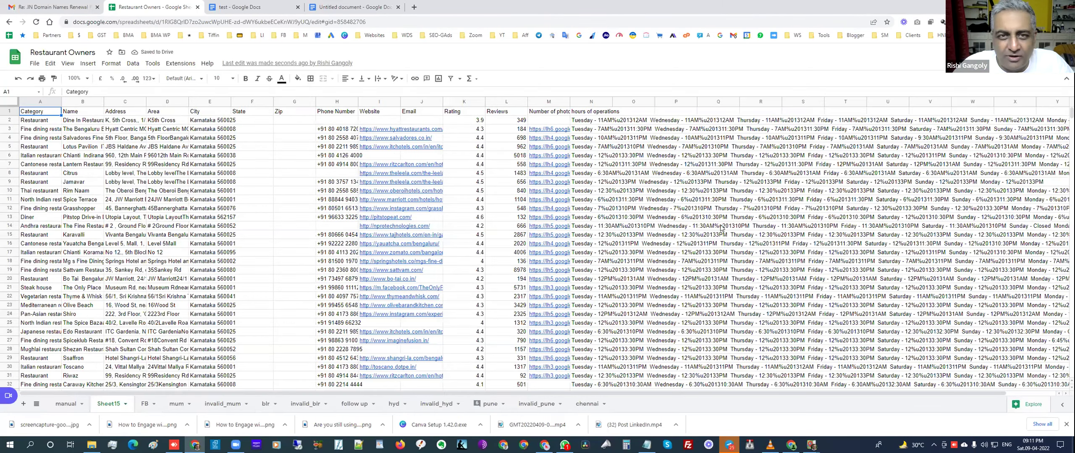
Clear the contents of columns I to N, from Website through hours of operations.
{"action": "left_click", "coordinate": [583, 101]}
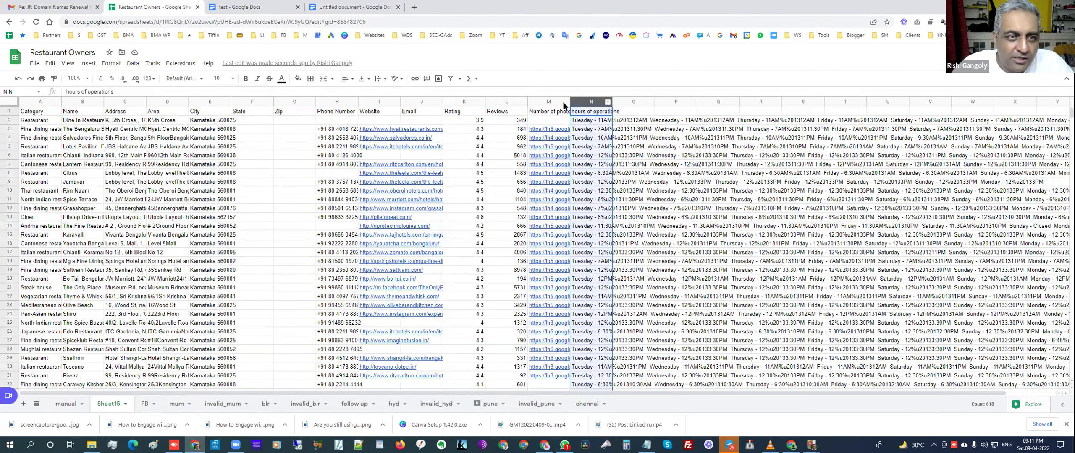
{"action": "left_click", "coordinate": [376, 101], "text": "shift"}
{"action": "key", "text": "Delete"}
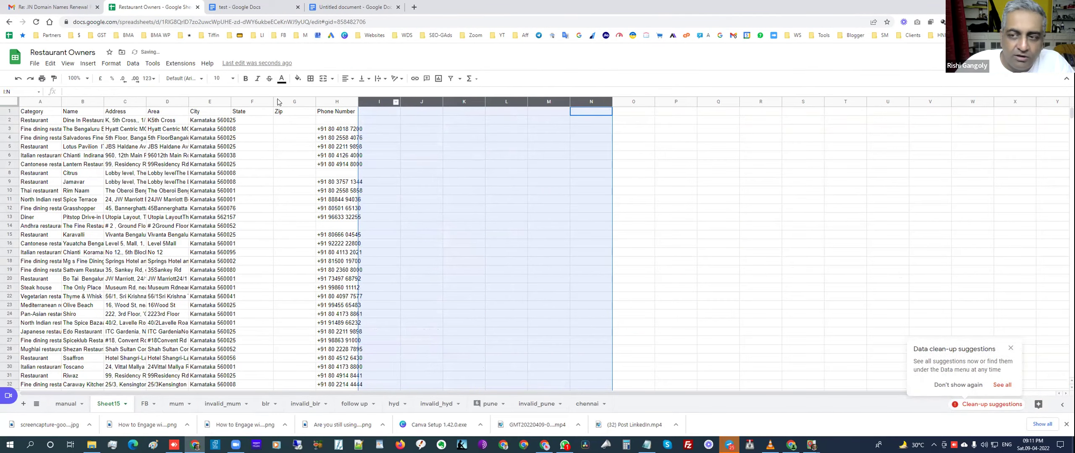
Clear columns C to G, from Address through Zip, and delete them so Phone Number follows Name.
{"action": "left_click", "coordinate": [277, 102]}
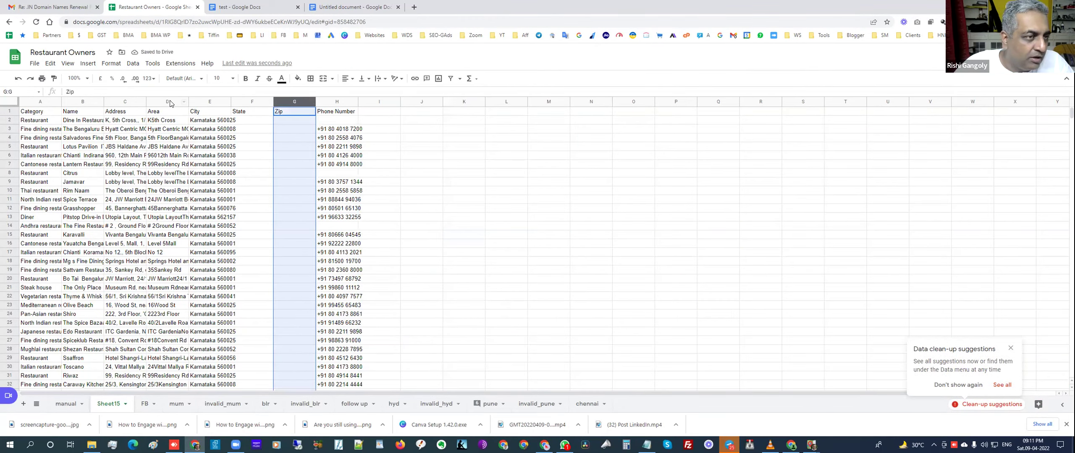
{"action": "left_click", "coordinate": [125, 101], "text": "shift"}
{"action": "key", "text": "Delete"}
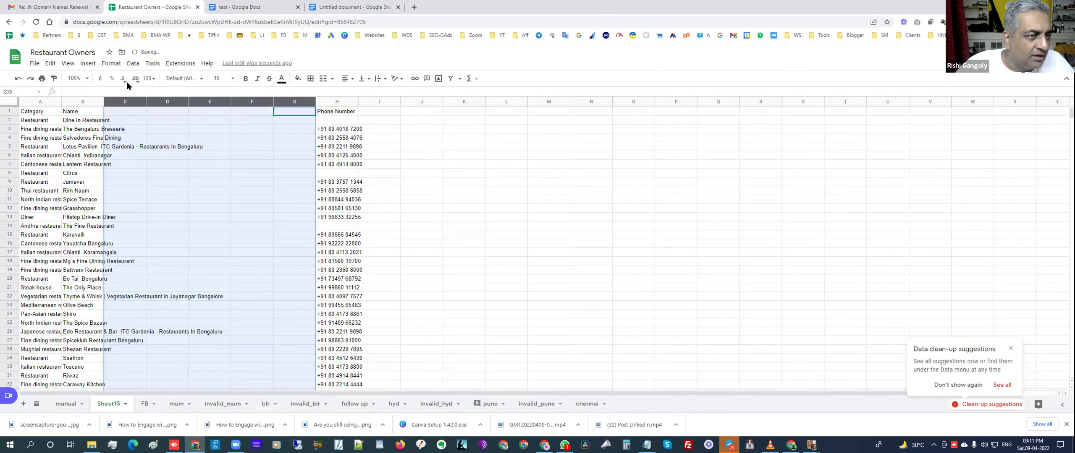
{"action": "right_click", "coordinate": [131, 105]}
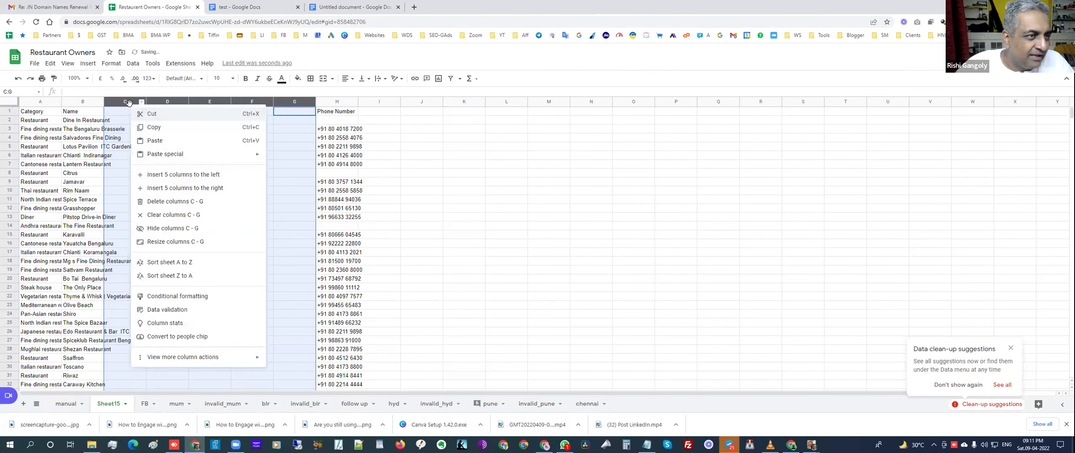
{"action": "left_click", "coordinate": [165, 199]}
{"action": "left_click", "coordinate": [172, 182]}
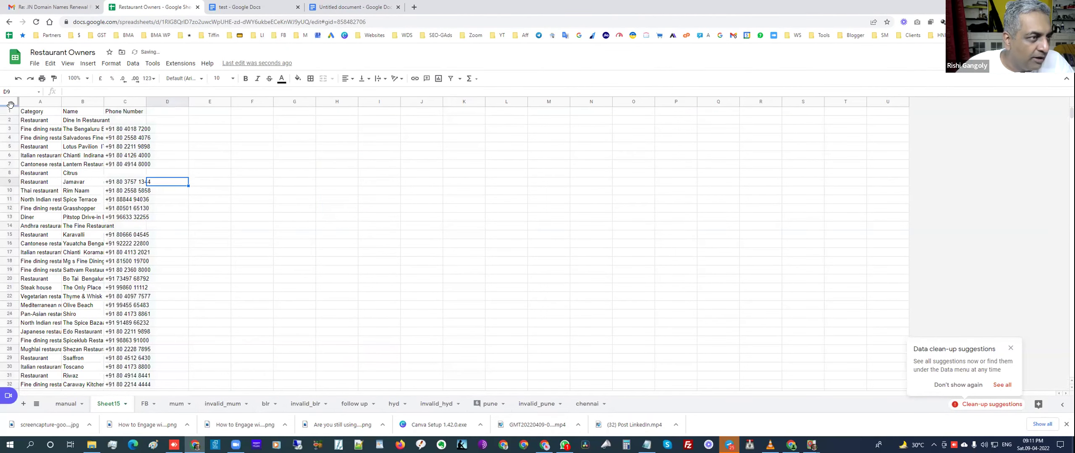
Freeze the header row and widen the Category, Name and Phone Number columns.
{"action": "left_click_drag", "start_coordinate": [11, 106], "coordinate": [12, 117]}
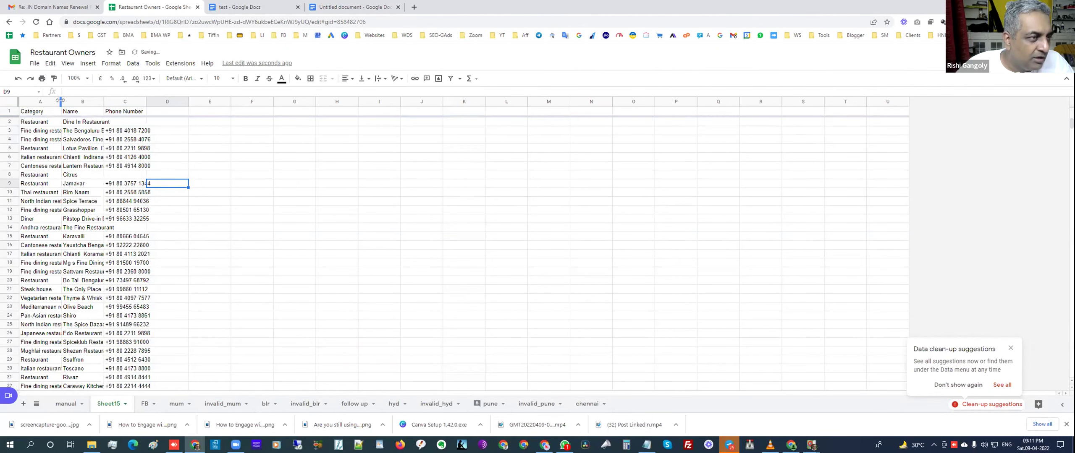
{"action": "left_click_drag", "start_coordinate": [73, 102], "coordinate": [270, 110]}
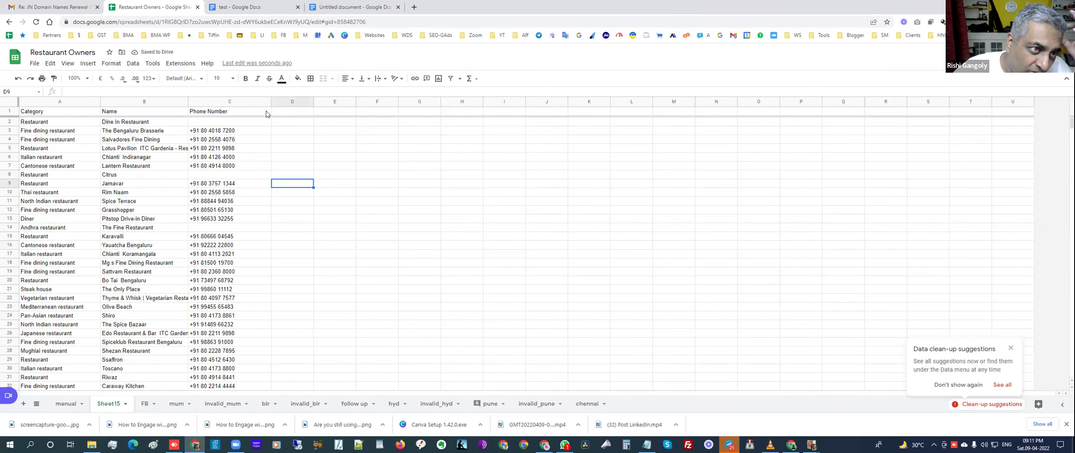
Replace every "+" in the Phone Number column with nothing, also searching within formulae.
{"action": "left_click", "coordinate": [239, 101]}
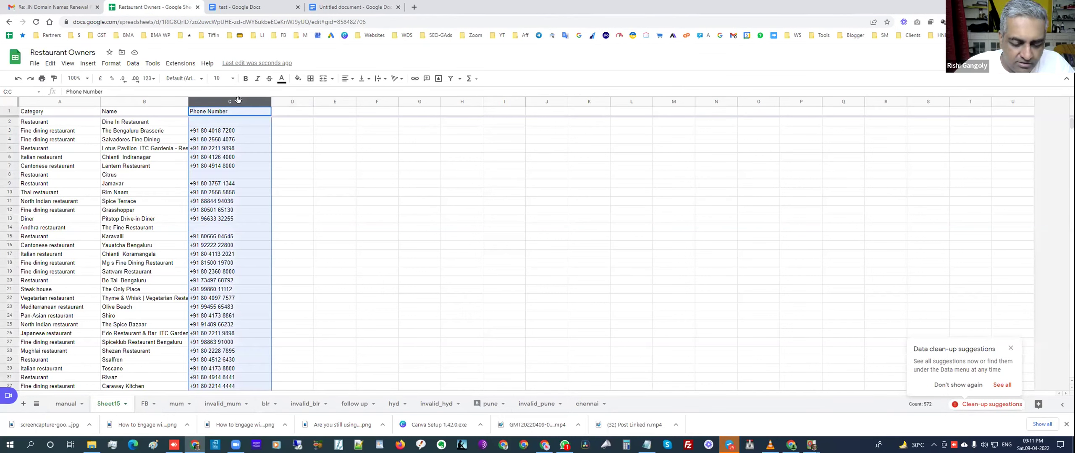
{"action": "key", "text": "ctrl+h"}
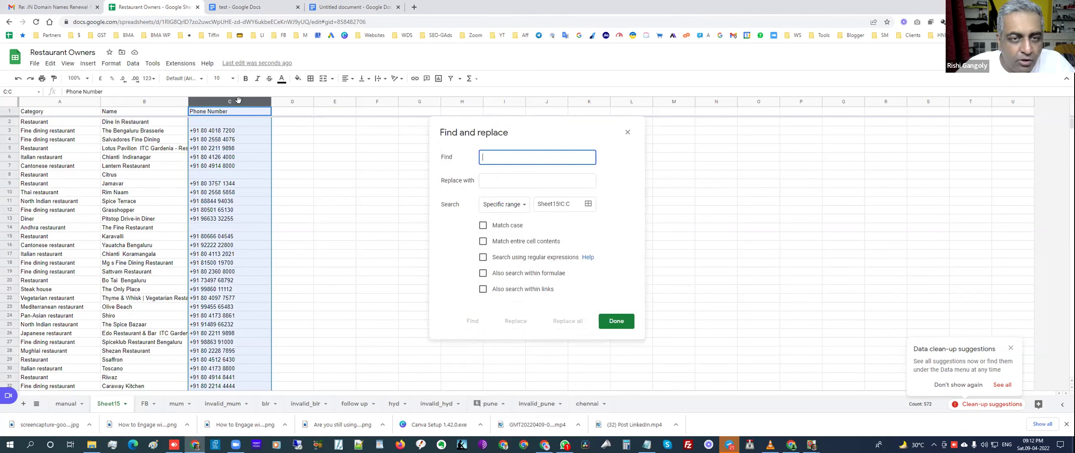
{"action": "type", "text": "+"}
{"action": "left_click", "coordinate": [539, 277]}
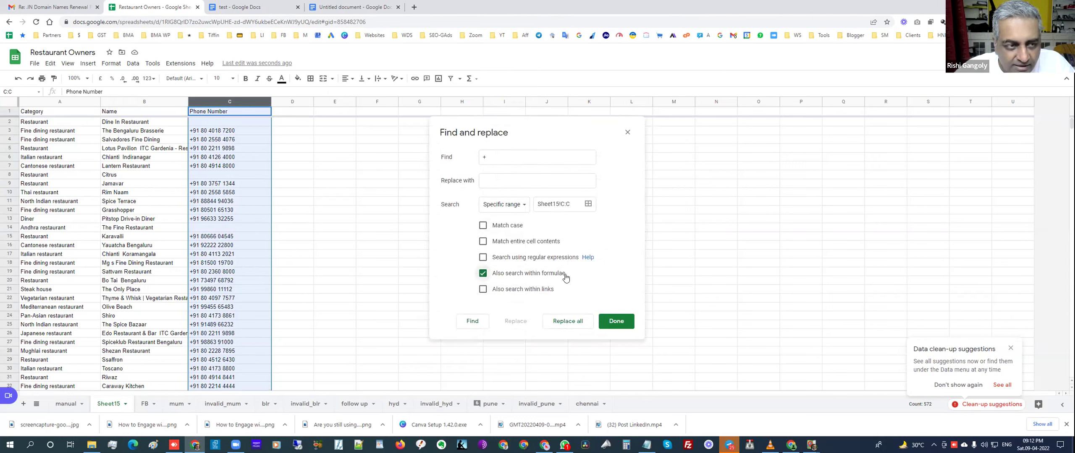
{"action": "left_click", "coordinate": [563, 323]}
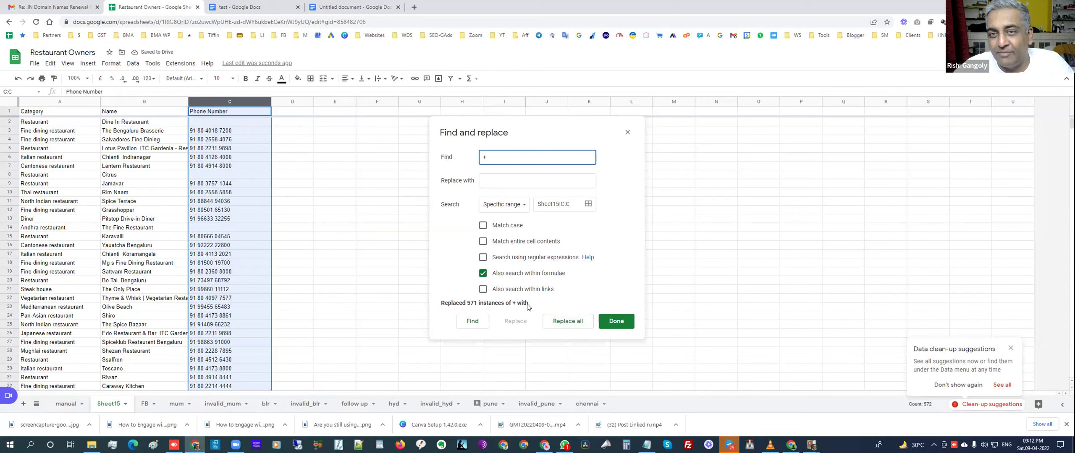
Replace all spaces in the Phone Number column with nothing and close Find and replace.
{"action": "key", "text": "ctrl+a"}
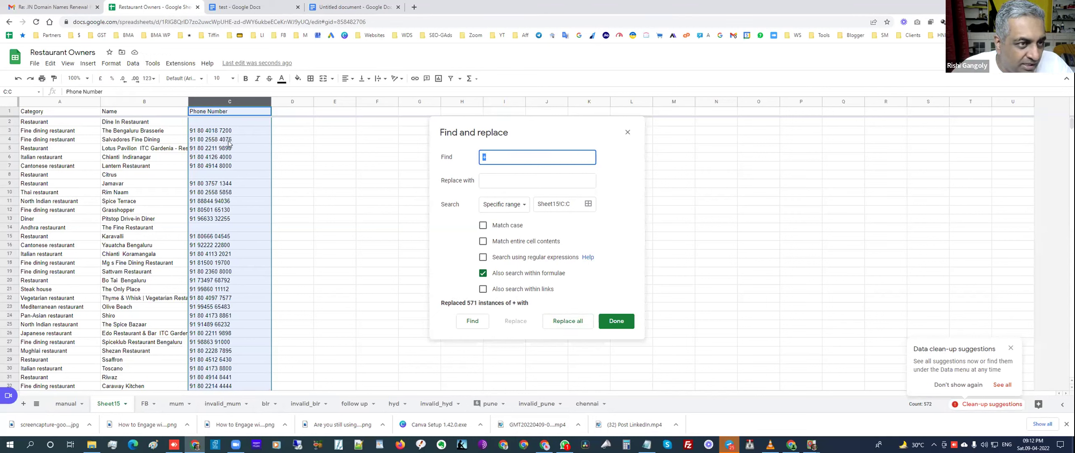
{"action": "left_click", "coordinate": [570, 323]}
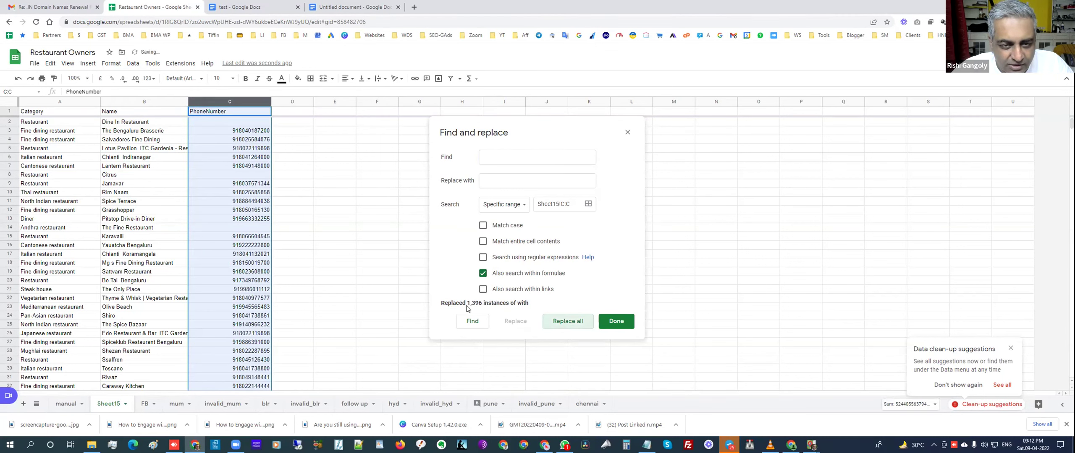
{"action": "left_click", "coordinate": [621, 324]}
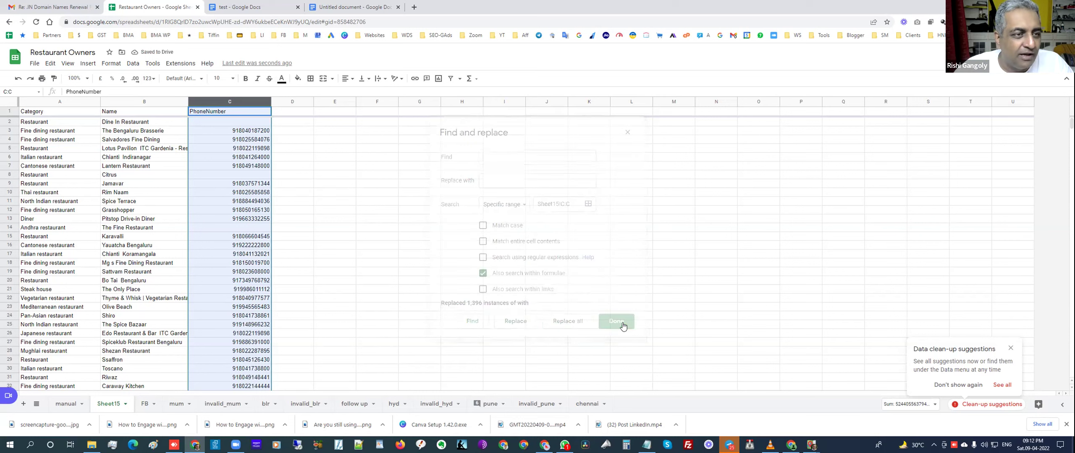
Sort the sheet A to Z by the PhoneNumber column.
{"action": "left_click", "coordinate": [230, 175]}
{"action": "left_click", "coordinate": [266, 103]}
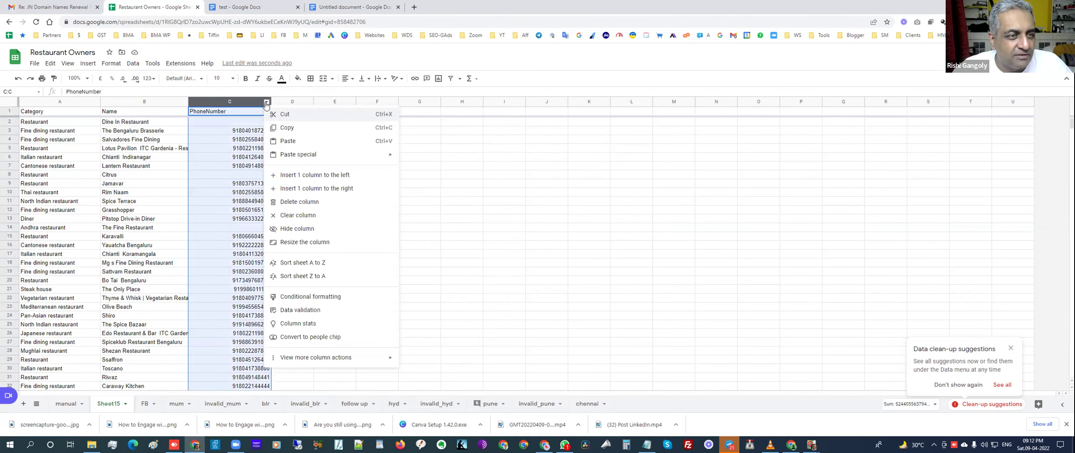
{"action": "left_click", "coordinate": [290, 263]}
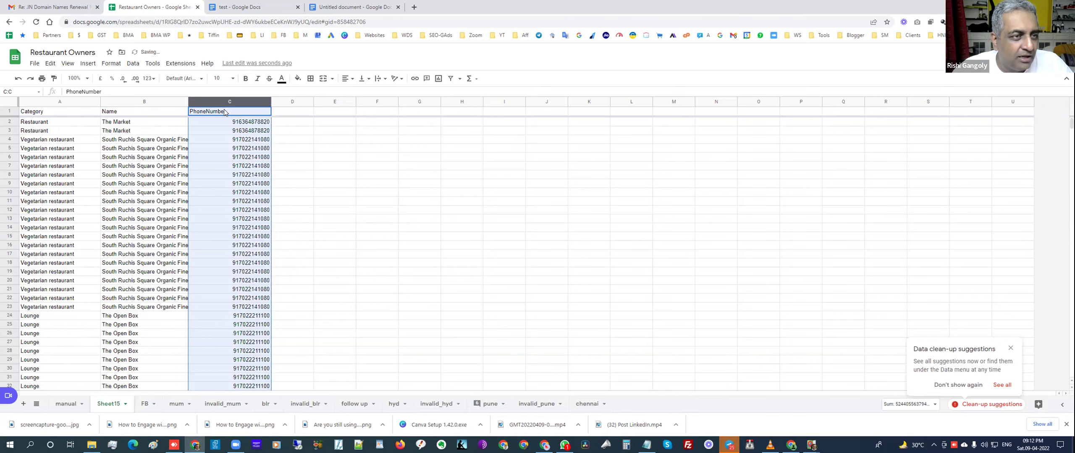
{"action": "left_click", "coordinate": [231, 122]}
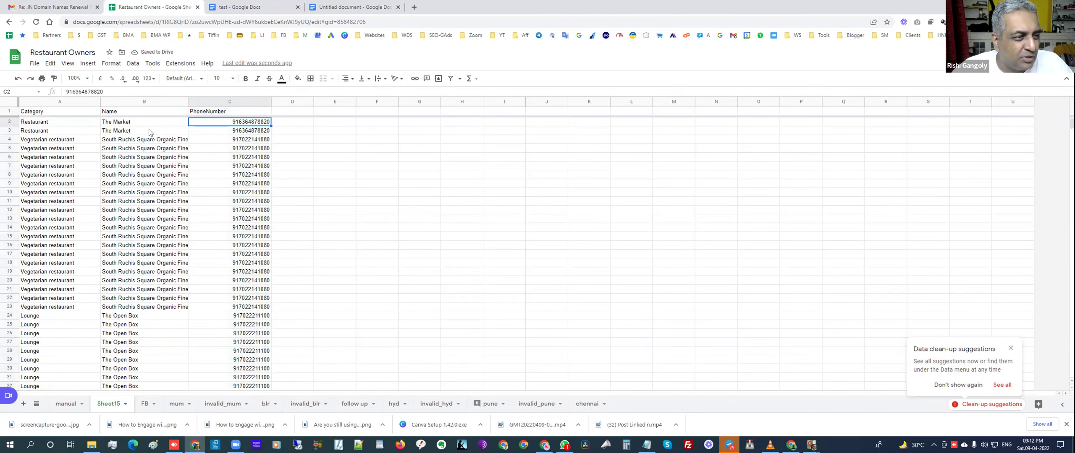
Start the Power Tools Remove duplicate rows tool on the PhoneNumber column.
{"action": "left_click", "coordinate": [233, 105]}
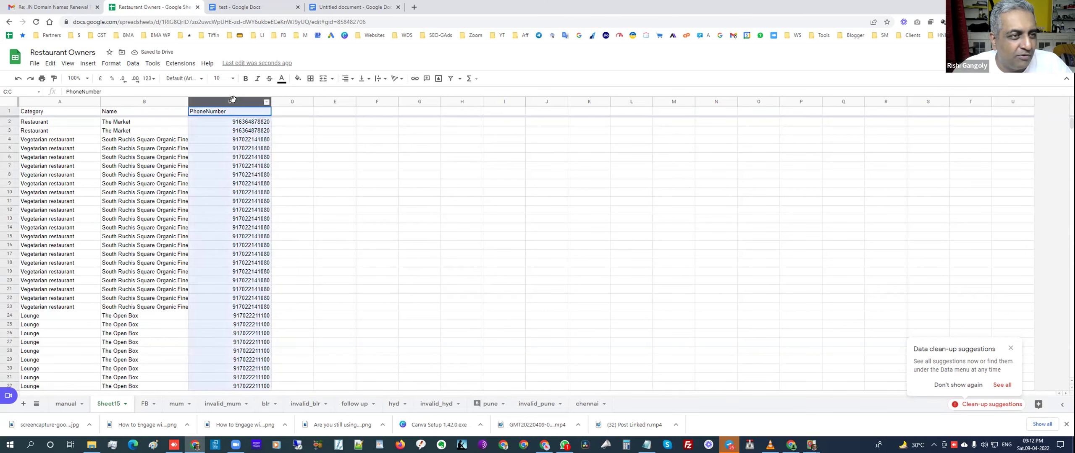
{"action": "left_click", "coordinate": [152, 64]}
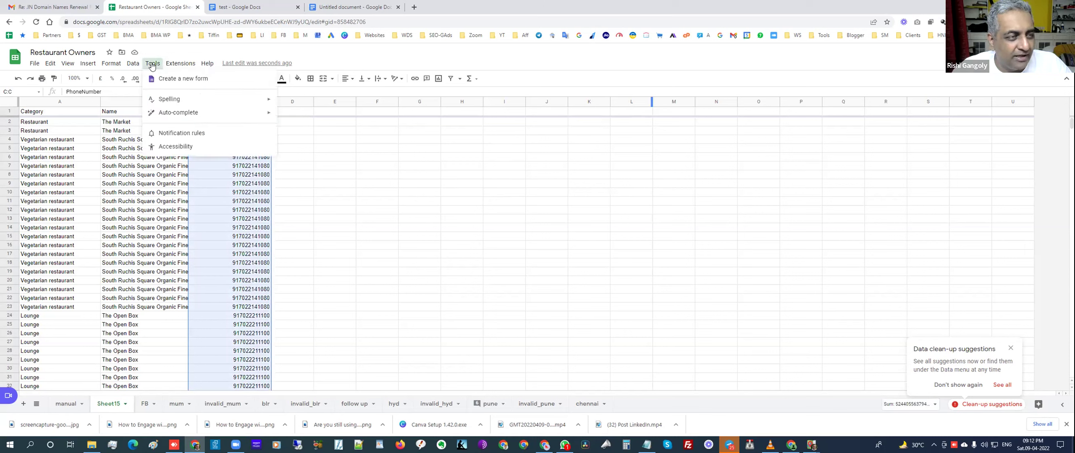
{"action": "mouse_move", "coordinate": [180, 64]}
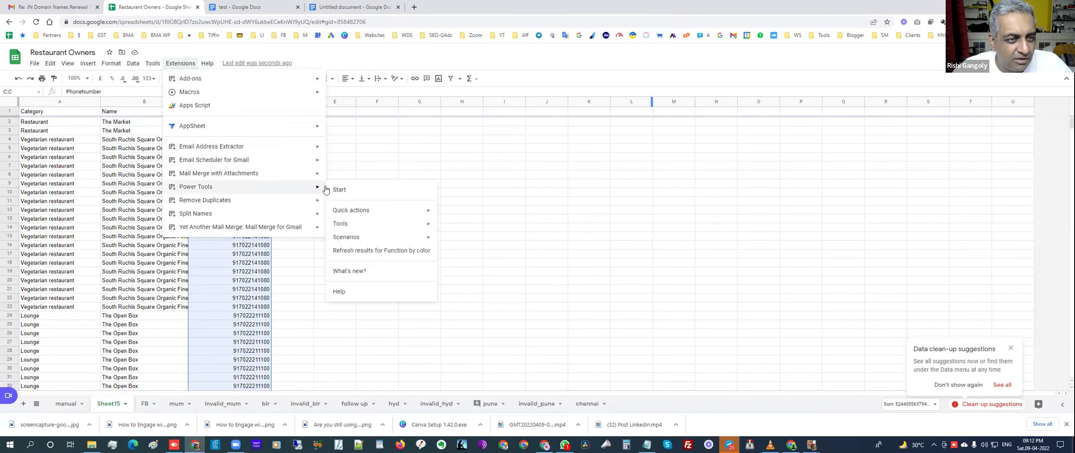
{"action": "left_click", "coordinate": [334, 186]}
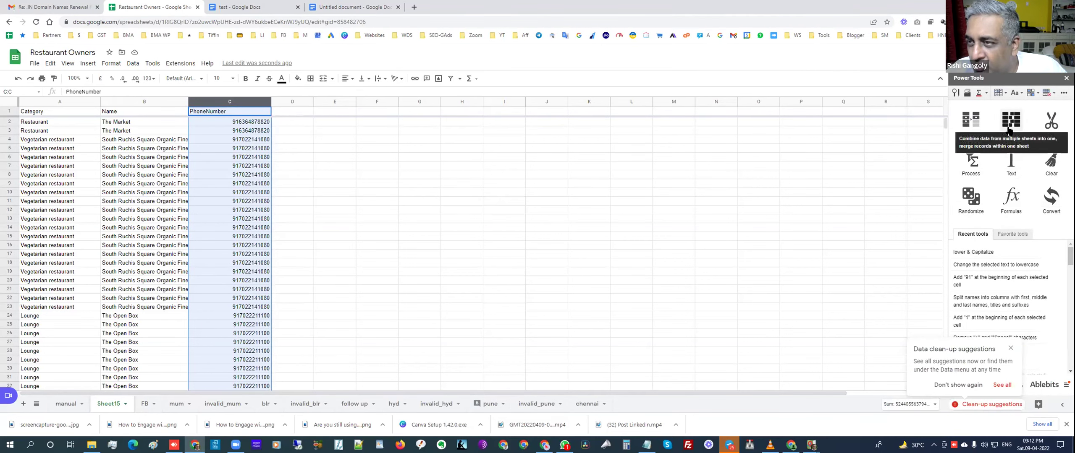
{"action": "left_click", "coordinate": [964, 122]}
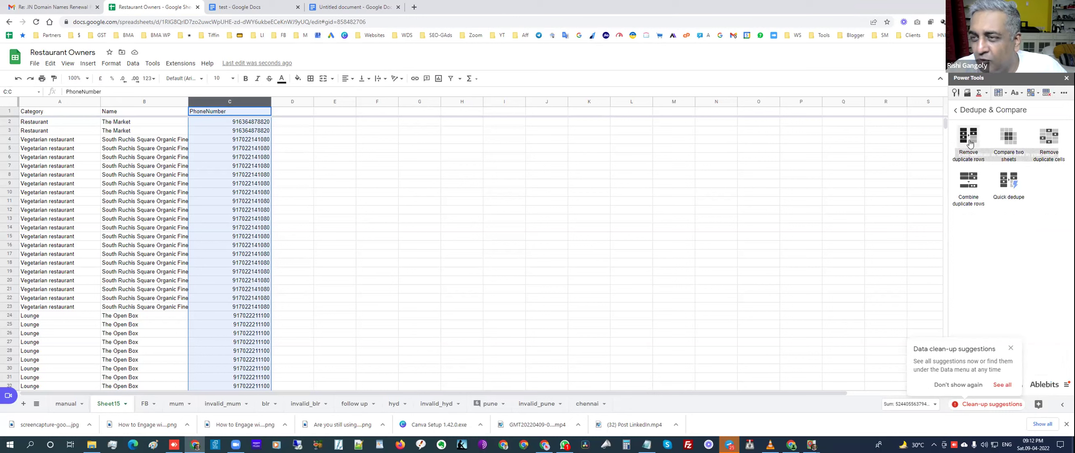
{"action": "left_click", "coordinate": [969, 139]}
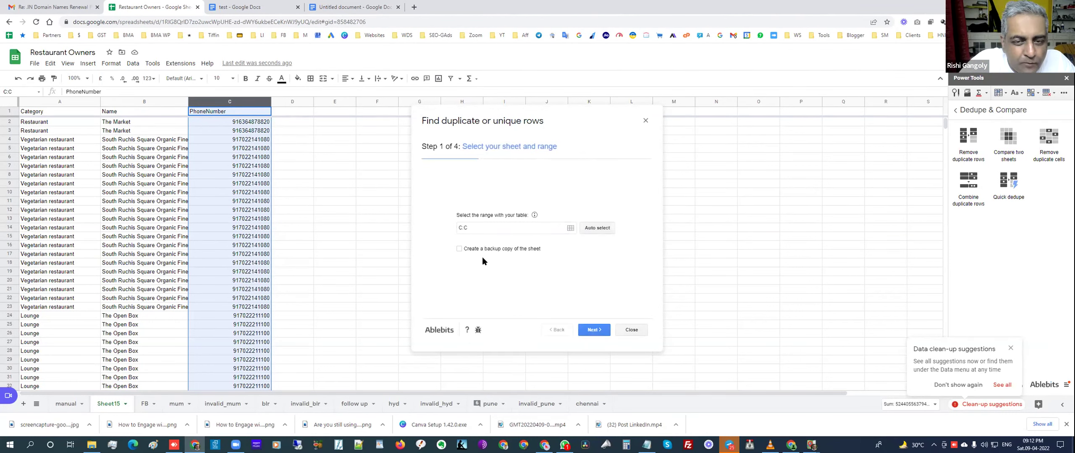
Set the tool to find duplicates in PhoneNumber over range C:C, skipping empty cells and treating the first row as header.
{"action": "left_click", "coordinate": [597, 331]}
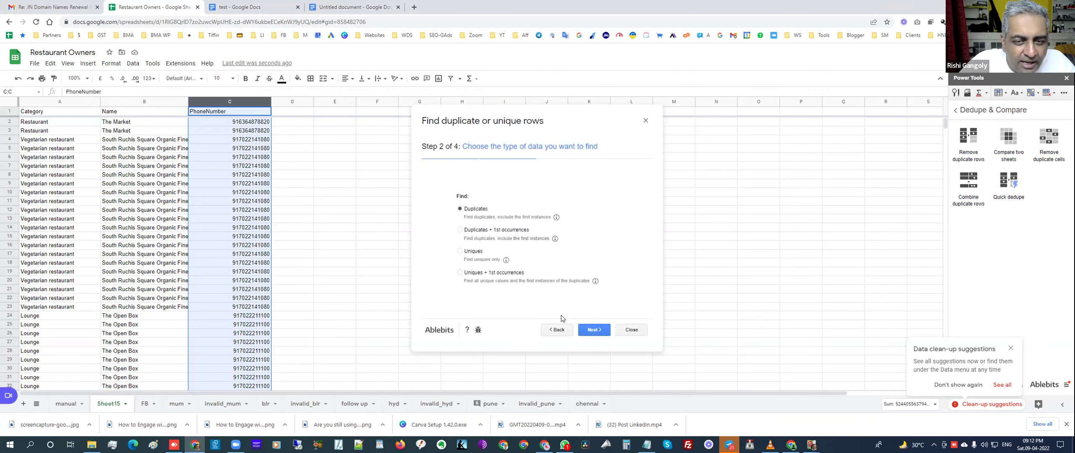
{"action": "left_click", "coordinate": [589, 331]}
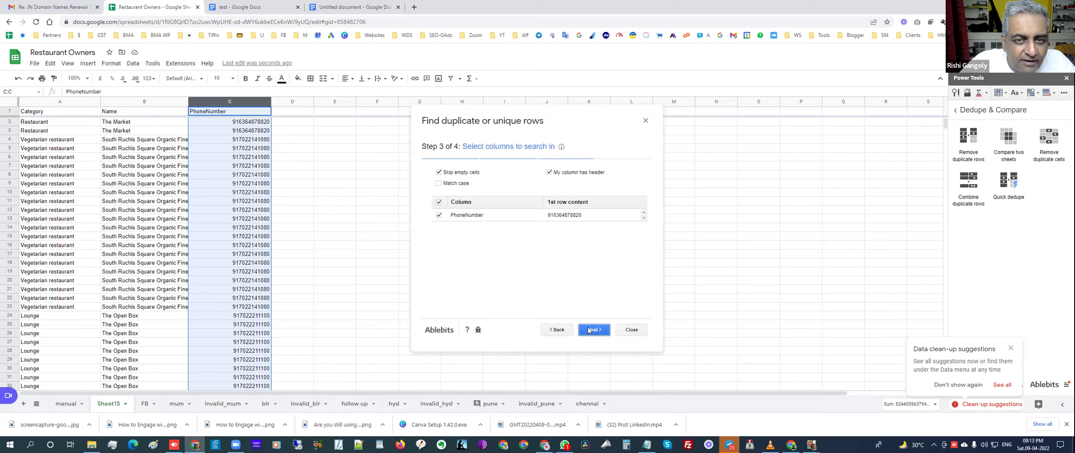
{"action": "left_click", "coordinate": [589, 331]}
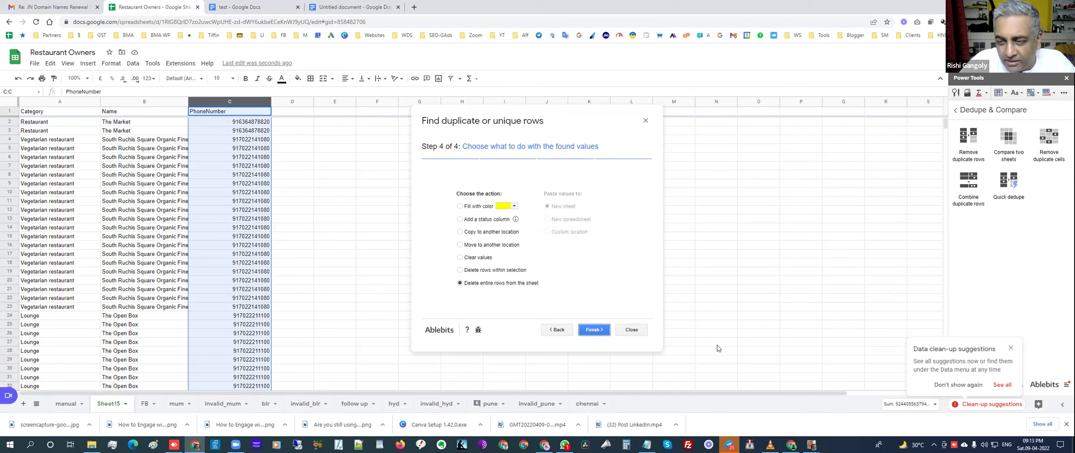
Switch the selection summary from Sum to Count Numbers to check how many phone numbers the column holds.
{"action": "left_click", "coordinate": [893, 404]}
{"action": "left_click", "coordinate": [891, 390]}
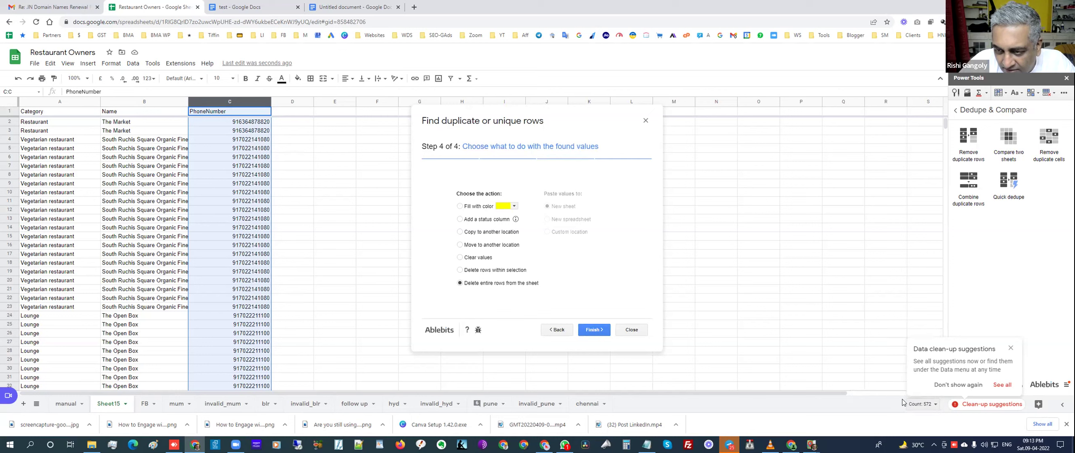
{"action": "left_click", "coordinate": [917, 404]}
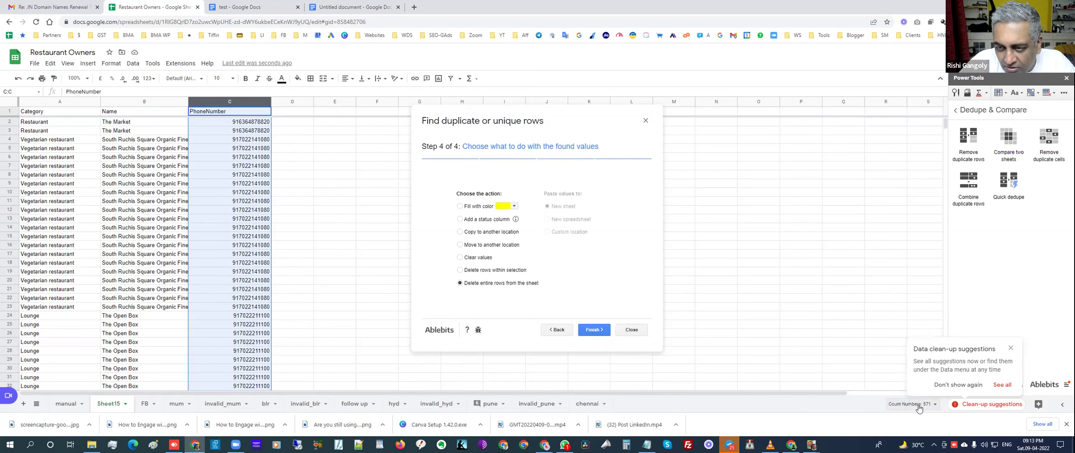
Finish the duplicate search by deleting the entire duplicate rows from the sheet, and close the results.
{"action": "left_click", "coordinate": [590, 331]}
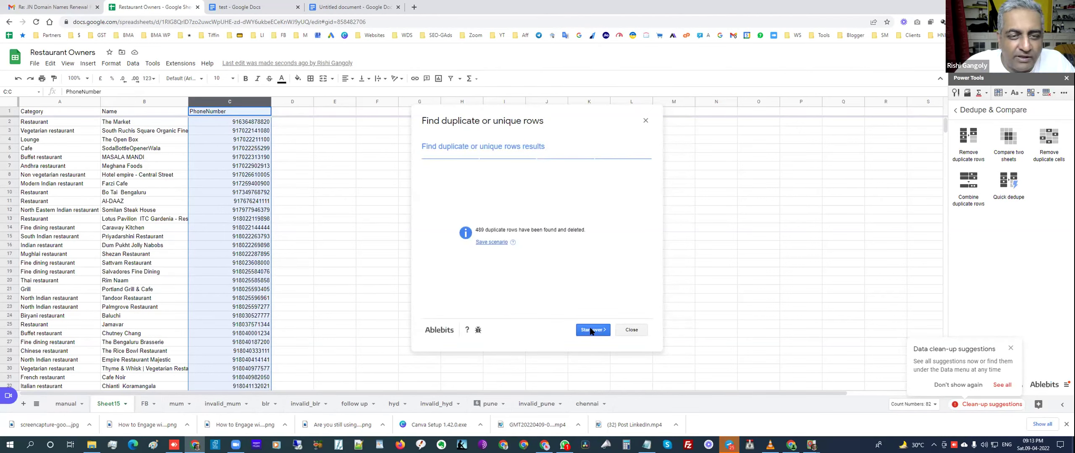
{"action": "left_click_drag", "start_coordinate": [477, 229], "coordinate": [530, 230]}
{"action": "left_click", "coordinate": [632, 330]}
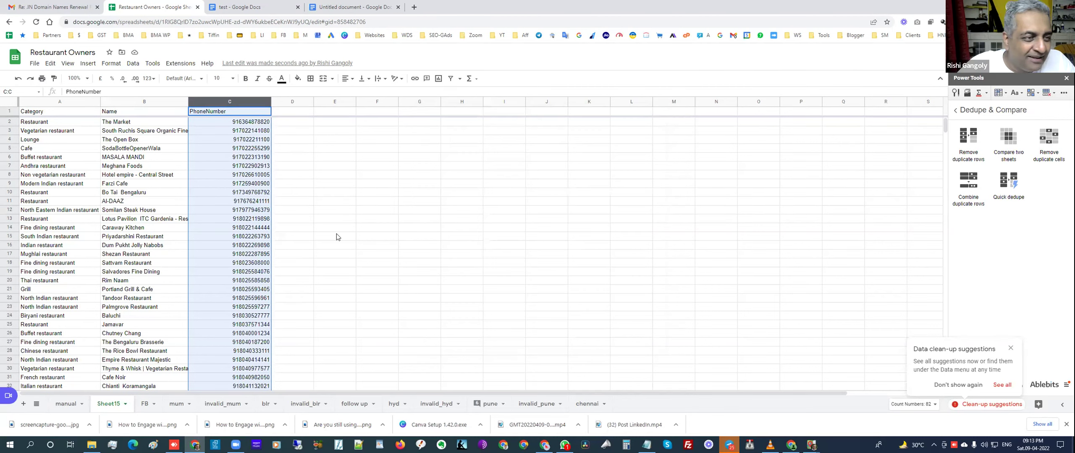
Sort the sheet A to Z by the PhoneNumber column.
{"action": "left_click", "coordinate": [240, 193]}
{"action": "left_click", "coordinate": [237, 102]}
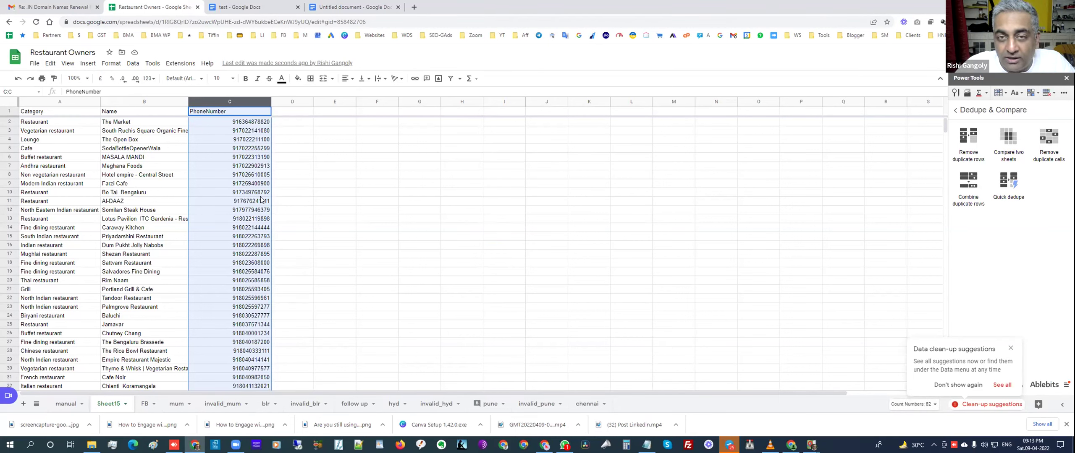
{"action": "left_click", "coordinate": [266, 102]}
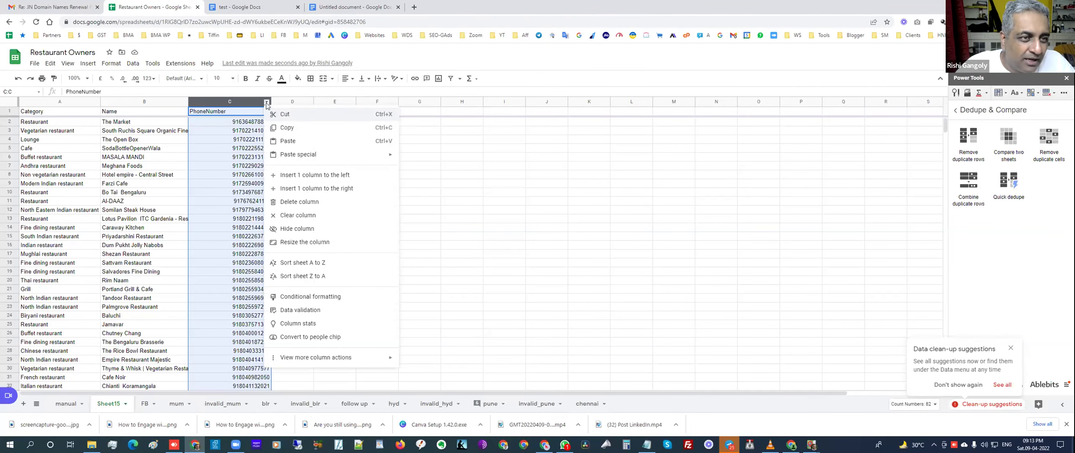
{"action": "left_click", "coordinate": [300, 260]}
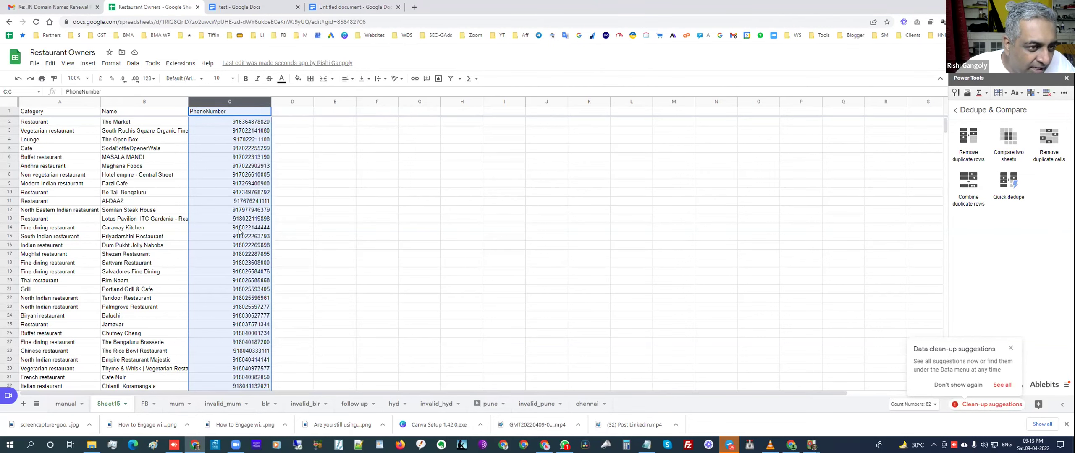
Clear the contents of rows 13 to 54, the entries whose phone numbers start with 9180.
{"action": "left_click", "coordinate": [8, 215]}
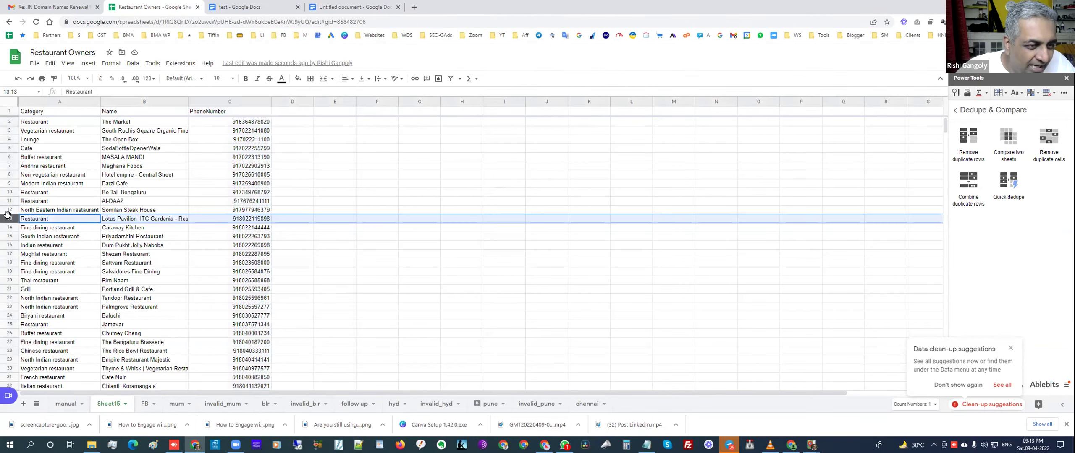
{"action": "key", "text": "shift+Down"}
{"action": "key", "text": "shift+Down"}
{"action": "key", "text": "shift+Down"}
{"action": "key", "text": "shift+Down"}
{"action": "key", "text": "shift+Down"}
{"action": "key", "text": "shift+Down"}
{"action": "key", "text": "shift+Down"}
{"action": "key", "text": "shift+Down"}
{"action": "key", "text": "shift+Down"}
{"action": "key", "text": "shift+Down"}
{"action": "key", "text": "shift+Down"}
{"action": "key", "text": "shift+Down"}
{"action": "key", "text": "shift+Down"}
{"action": "key", "text": "shift+Down"}
{"action": "key", "text": "shift+Down"}
{"action": "key", "text": "shift+Down"}
{"action": "key", "text": "shift+Down"}
{"action": "key", "text": "shift+Down"}
{"action": "key", "text": "shift+Down"}
{"action": "key", "text": "shift+Down"}
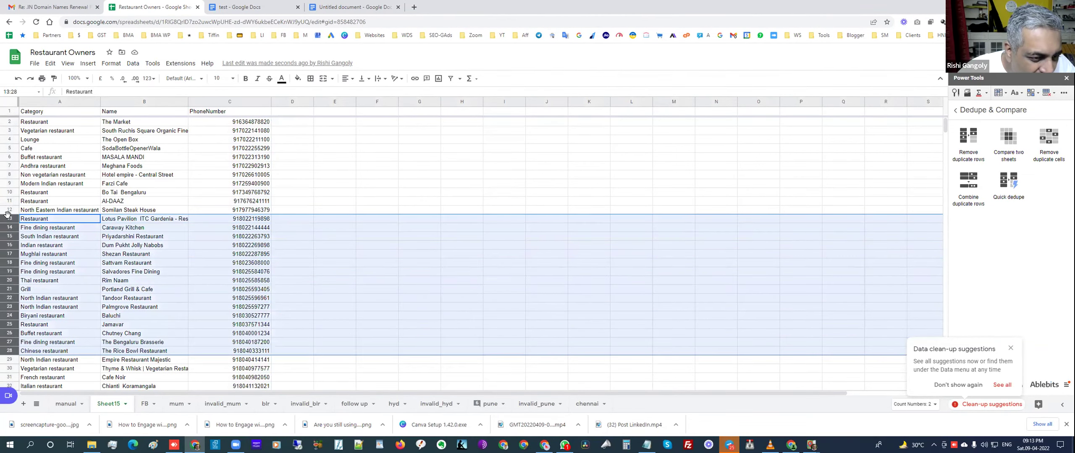
{"action": "key", "text": "shift+Down"}
{"action": "key", "text": "shift+Down"}
{"action": "key", "text": "shift+Down"}
{"action": "key", "text": "shift+Down"}
{"action": "key", "text": "shift+Down"}
{"action": "key", "text": "shift+Down"}
{"action": "key", "text": "shift+Down"}
{"action": "key", "text": "shift+Down"}
{"action": "key", "text": "shift+Down"}
{"action": "key", "text": "shift+Down"}
{"action": "key", "text": "shift+Down"}
{"action": "key", "text": "shift+Down"}
{"action": "key", "text": "shift+Down"}
{"action": "key", "text": "shift+Down"}
{"action": "key", "text": "shift+Down"}
{"action": "key", "text": "shift+Down"}
{"action": "key", "text": "shift+Down"}
{"action": "key", "text": "shift+Down"}
{"action": "key", "text": "shift+Down"}
{"action": "key", "text": "shift+Down"}
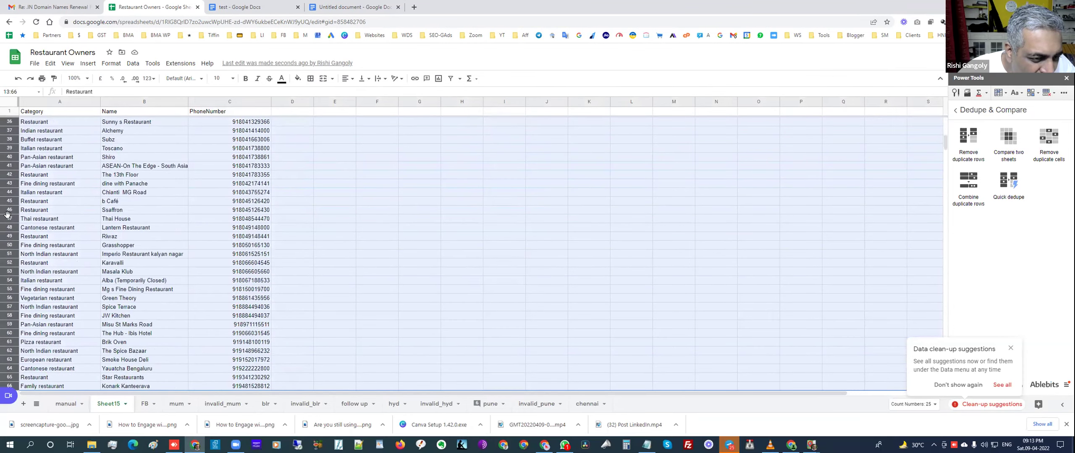
{"action": "key", "text": "shift+Up"}
{"action": "key", "text": "shift+Up"}
{"action": "key", "text": "shift+Up"}
{"action": "key", "text": "shift+Up"}
{"action": "key", "text": "shift+Up"}
{"action": "key", "text": "shift+Up"}
{"action": "key", "text": "shift+Up"}
{"action": "key", "text": "shift+Up"}
{"action": "key", "text": "shift+Up"}
{"action": "key", "text": "shift+Up"}
{"action": "key", "text": "shift+Up"}
{"action": "key", "text": "shift+Up"}
{"action": "key", "text": "shift+Up"}
{"action": "key", "text": "shift+Up"}
{"action": "key", "text": "shift+Up"}
{"action": "key", "text": "shift+Up"}
{"action": "key", "text": "shift+Up"}
{"action": "key", "text": "shift+Up"}
{"action": "key", "text": "shift+Up"}
{"action": "key", "text": "shift+Up"}
{"action": "key", "text": "shift+Down"}
{"action": "key", "text": "shift+Down"}
{"action": "key", "text": "shift+Down"}
{"action": "key", "text": "shift+Down"}
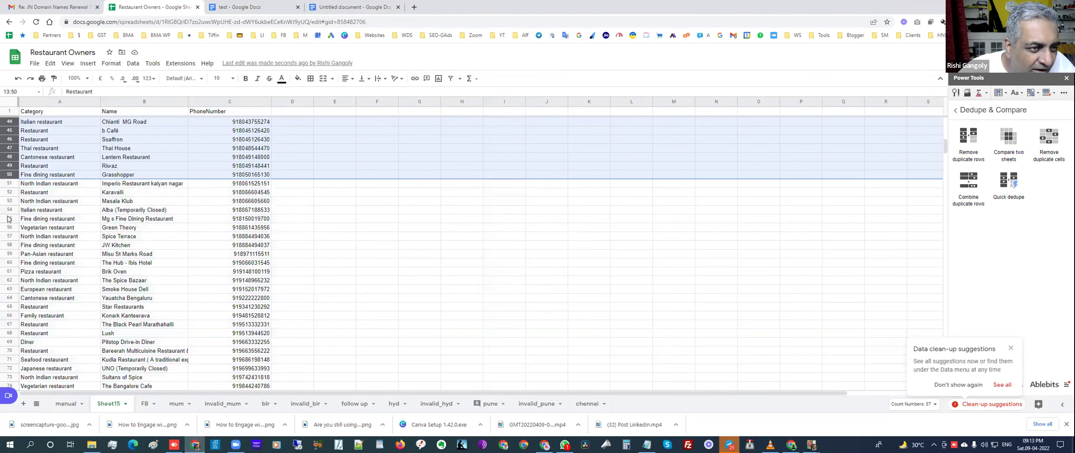
{"action": "key", "text": "shift+Down"}
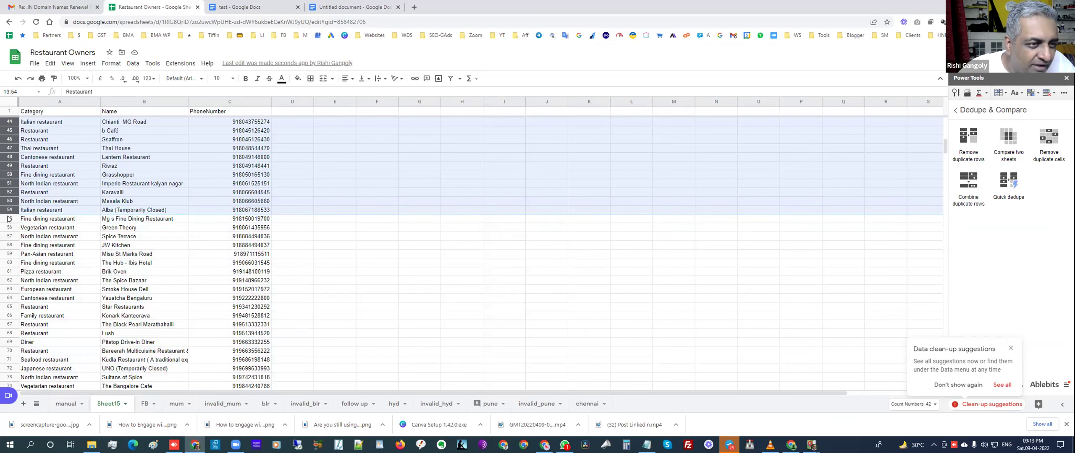
{"action": "key", "text": "Delete"}
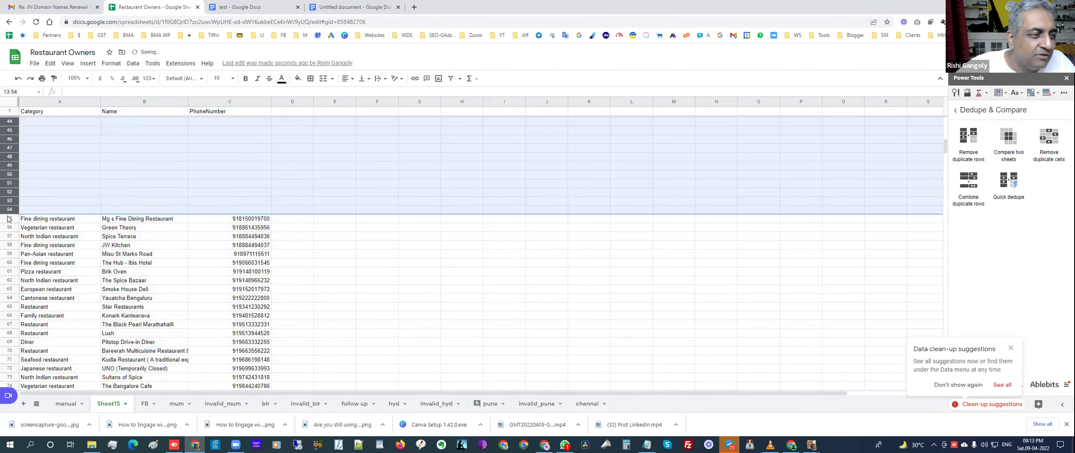
Sort the sheet A to Z by PhoneNumber again to close the gap, and return to the first phone number.
{"action": "left_click", "coordinate": [266, 102]}
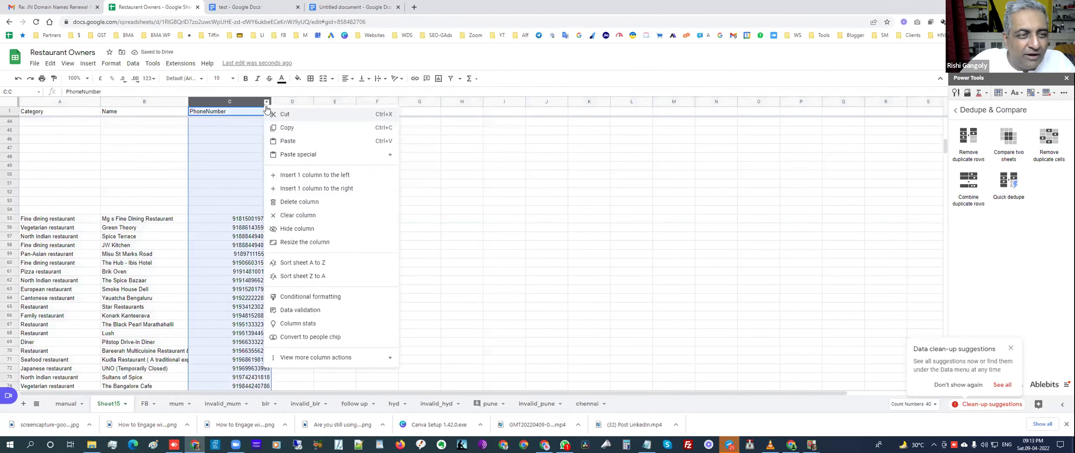
{"action": "left_click", "coordinate": [304, 263]}
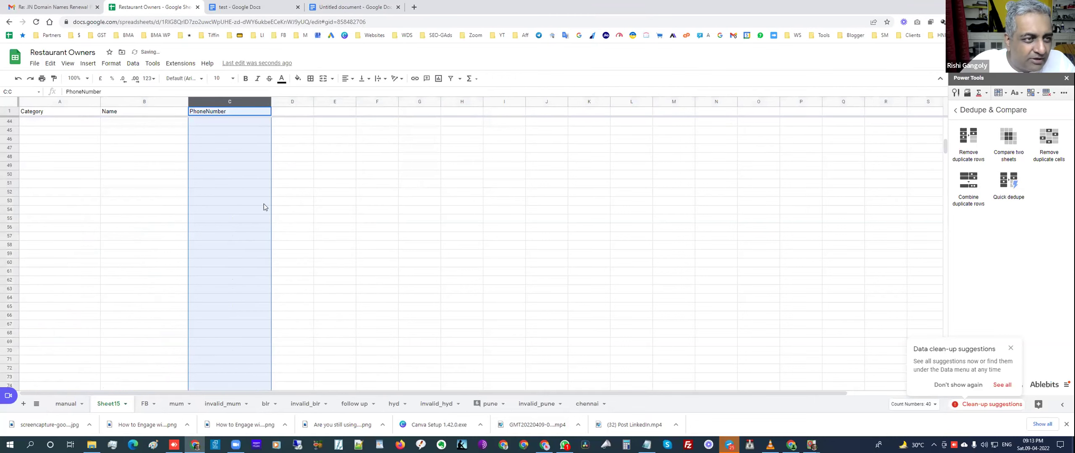
{"action": "left_click", "coordinate": [238, 113]}
{"action": "key", "text": "Down"}
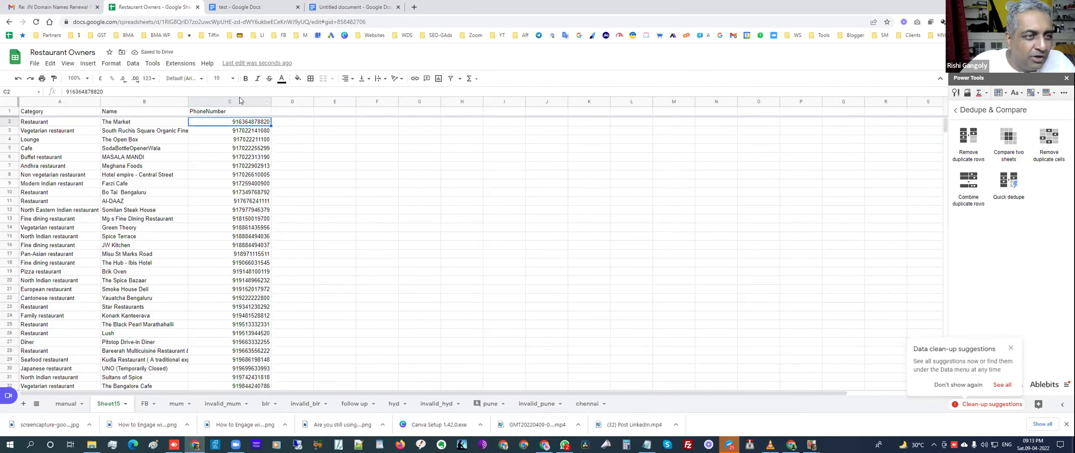
Check how many numbers the PhoneNumber column holds, and narrow the column to fit them.
{"action": "left_click", "coordinate": [239, 101]}
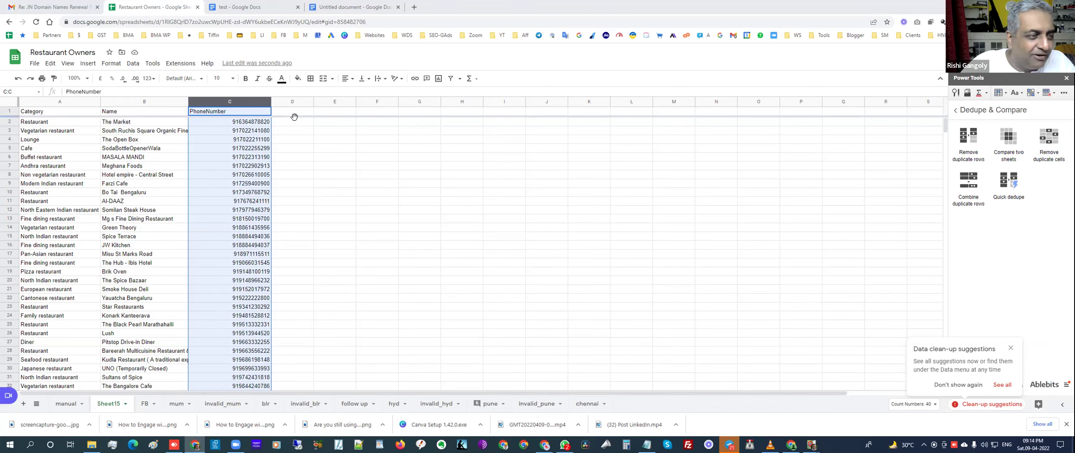
{"action": "left_click", "coordinate": [237, 149]}
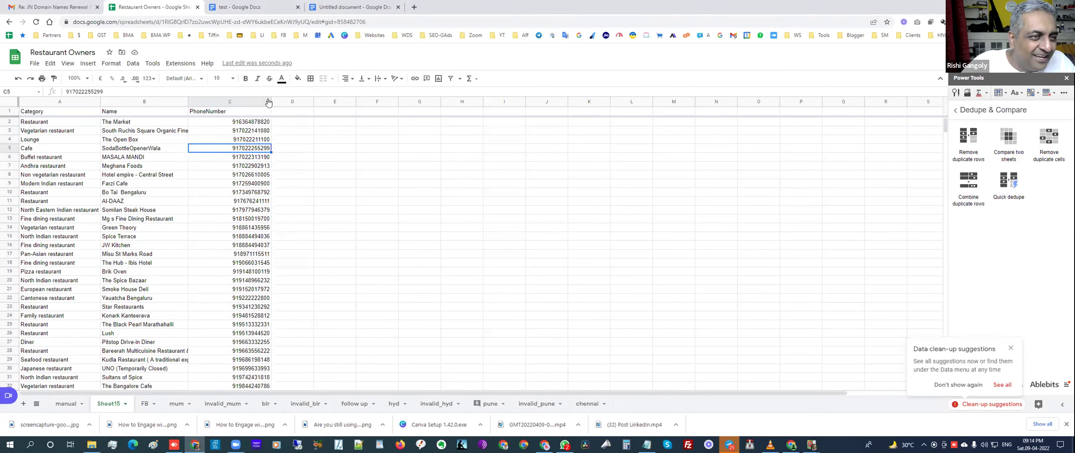
{"action": "left_click_drag", "start_coordinate": [272, 101], "coordinate": [250, 99]}
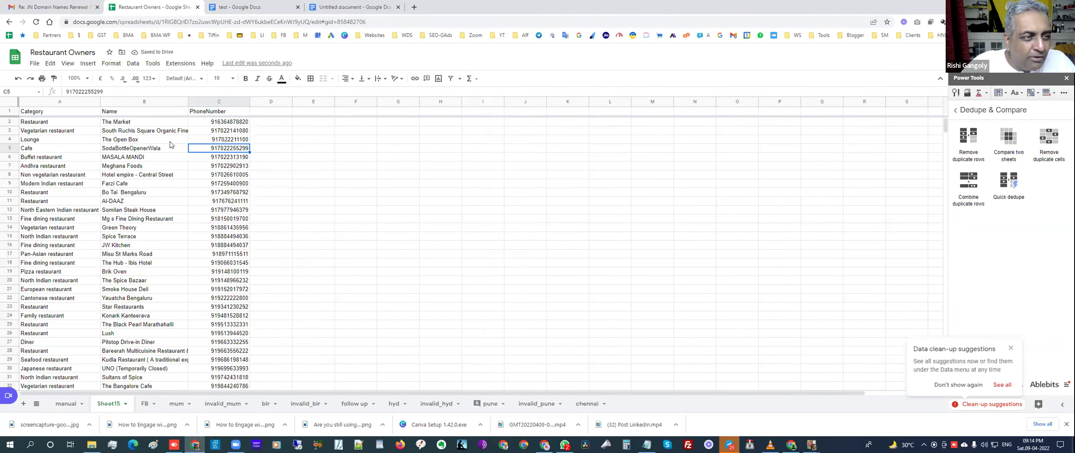
Rename the Name header to "name" and the PhoneNumber header to "number".
{"action": "left_click_drag", "start_coordinate": [115, 111], "coordinate": [126, 166]}
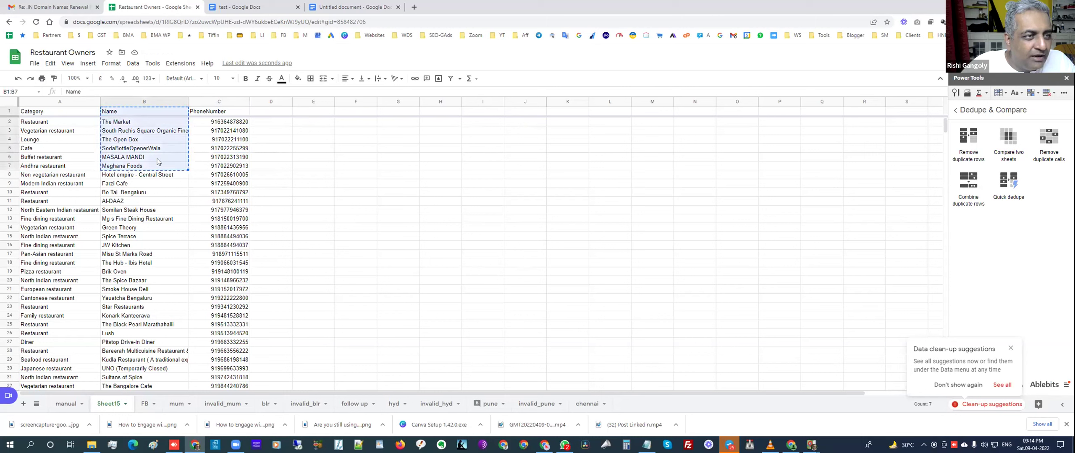
{"action": "left_click", "coordinate": [204, 112]}
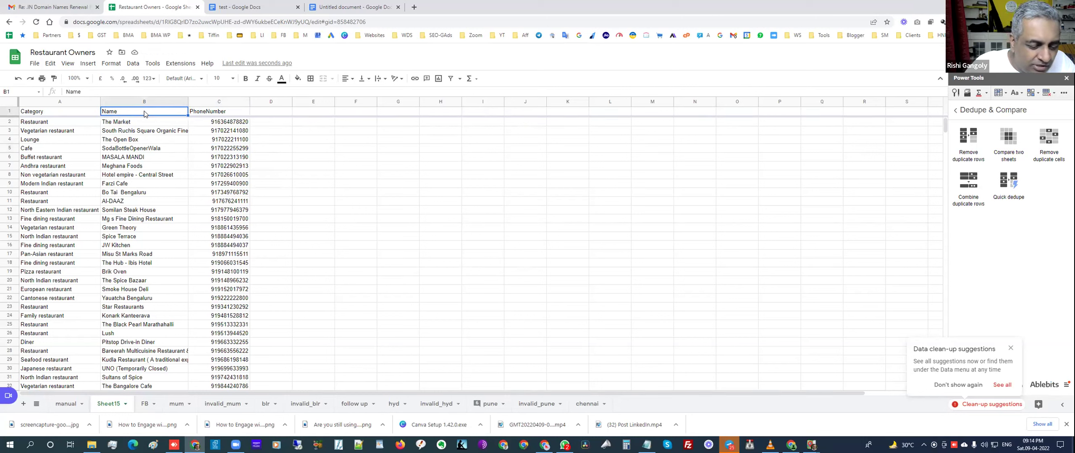
{"action": "type", "text": "name"}
{"action": "key", "text": "Tab"}
{"action": "type", "text": "number"}
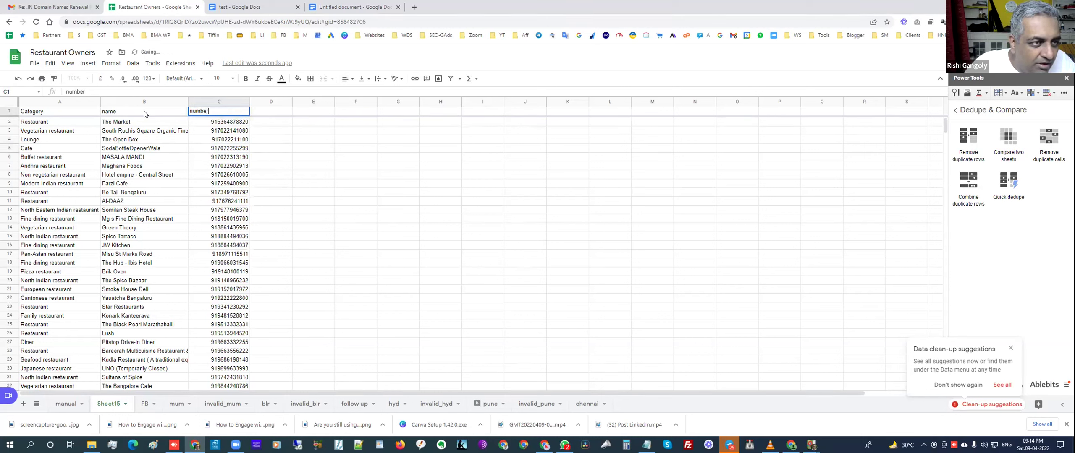
Commit the header and download the current sheet as comma-separated values (.csv).
{"action": "left_click", "coordinate": [150, 142]}
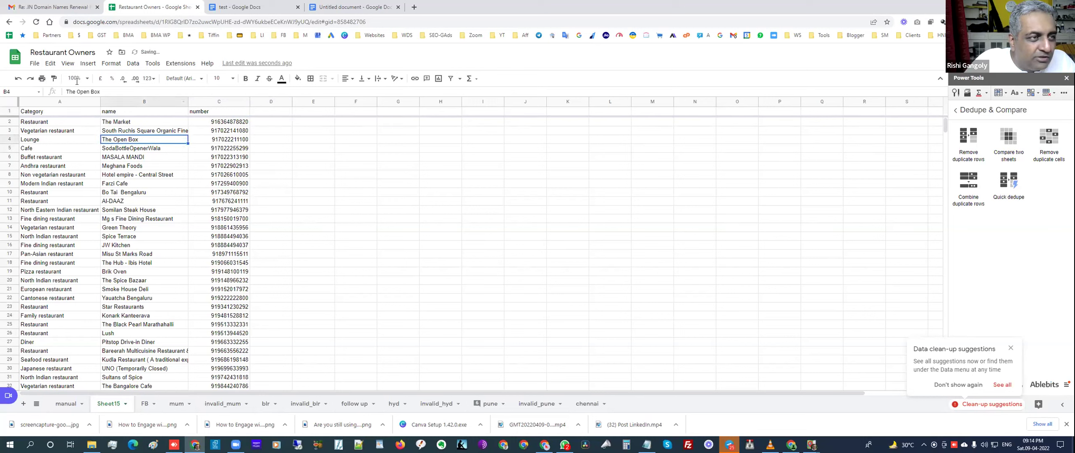
{"action": "left_click", "coordinate": [34, 63]}
{"action": "mouse_move", "coordinate": [105, 167]}
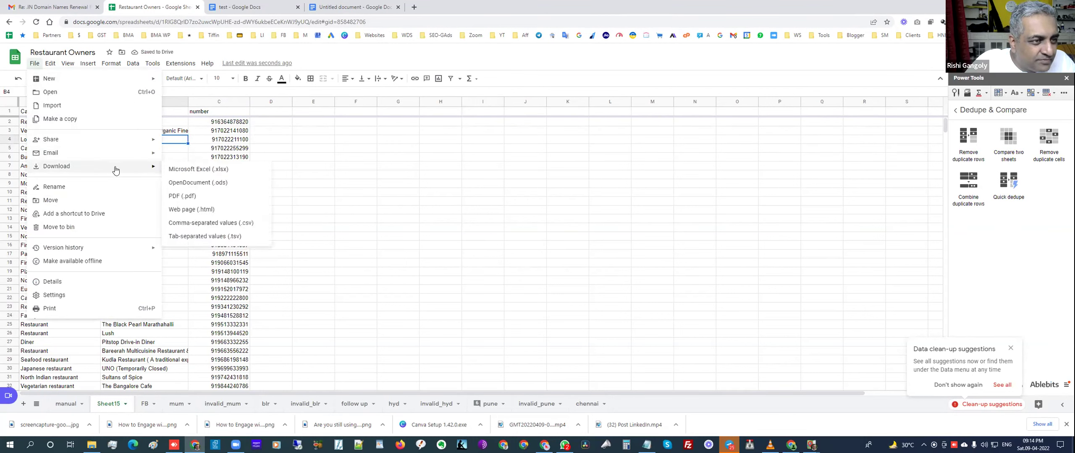
{"action": "left_click", "coordinate": [235, 223]}
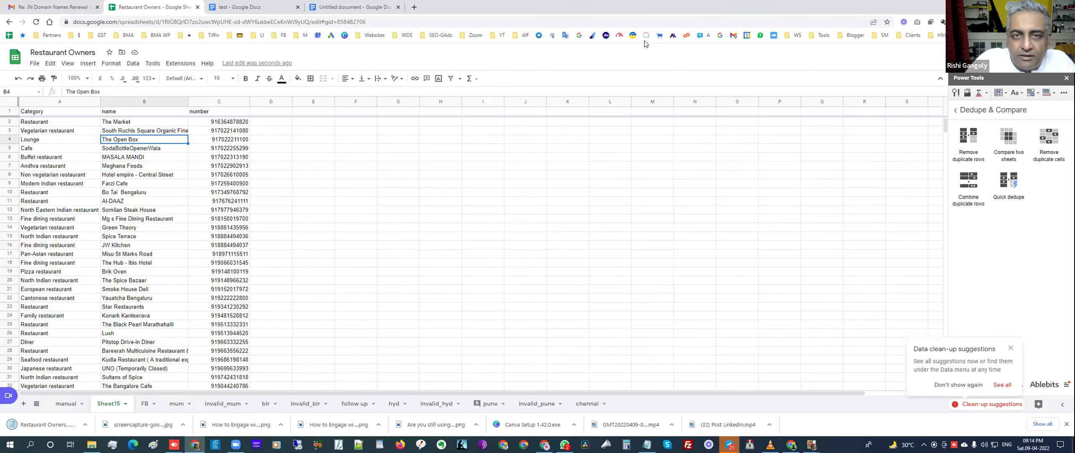
Switch to WhatsApp Web, search for the contact holding the presenter's old number, and open that chat.
{"action": "key", "text": "alt+Tab"}
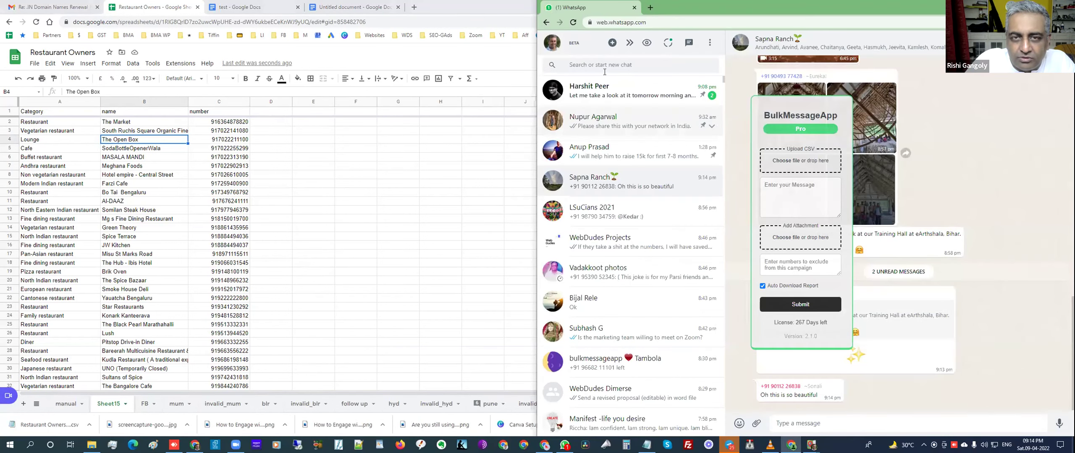
{"action": "left_click", "coordinate": [602, 64]}
{"action": "type", "text": "rishi old"}
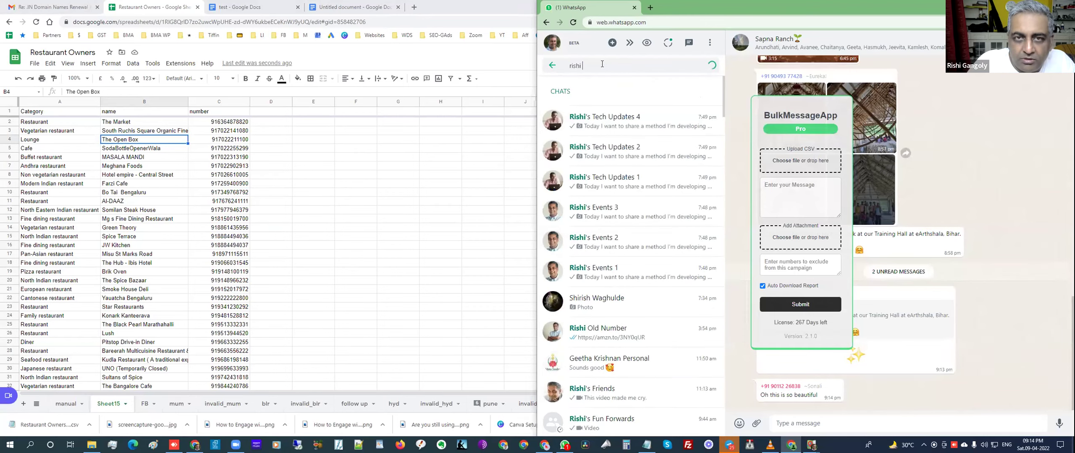
{"action": "left_click", "coordinate": [694, 120]}
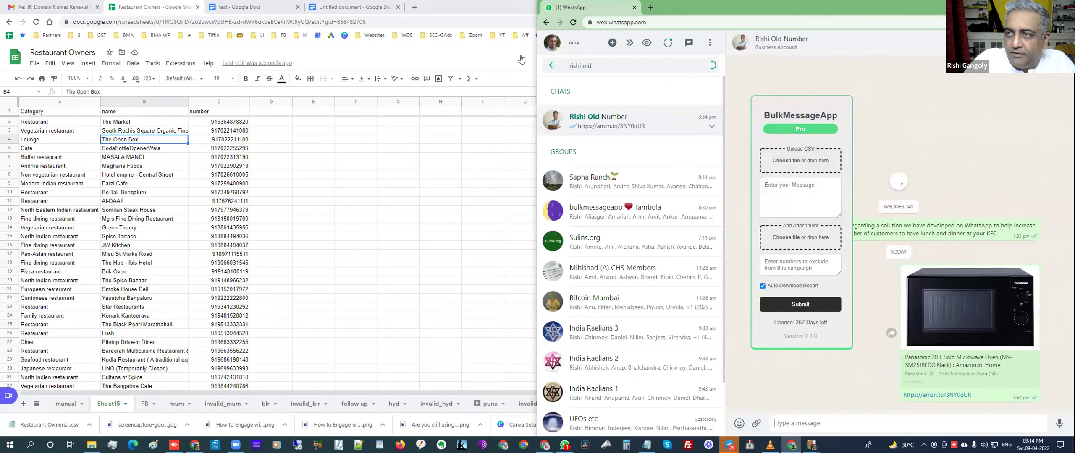
Clear all messages from the open chat, and move the BulkMessageApp form clear of the dialog and conversation.
{"action": "left_click", "coordinate": [1062, 43]}
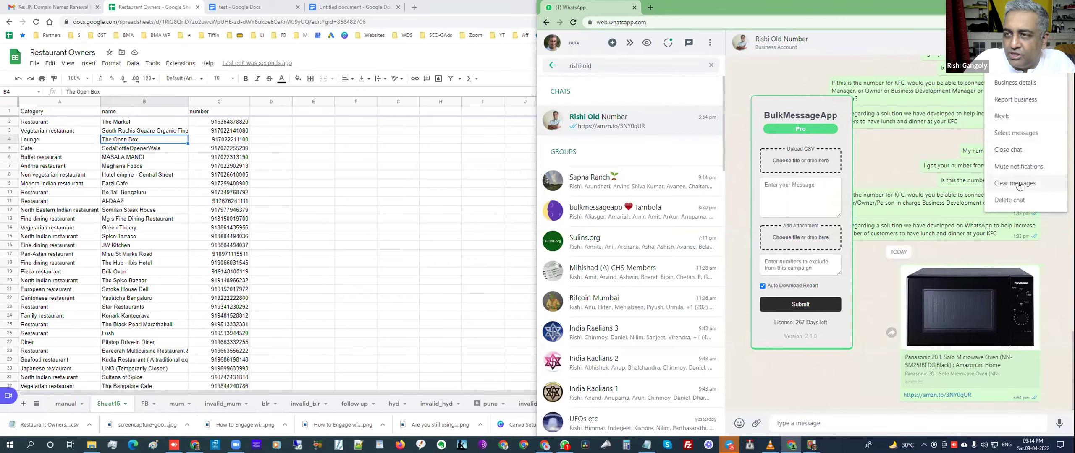
{"action": "left_click", "coordinate": [1014, 183]}
{"action": "left_click_drag", "start_coordinate": [814, 106], "coordinate": [701, 105]}
{"action": "left_click", "coordinate": [863, 263]}
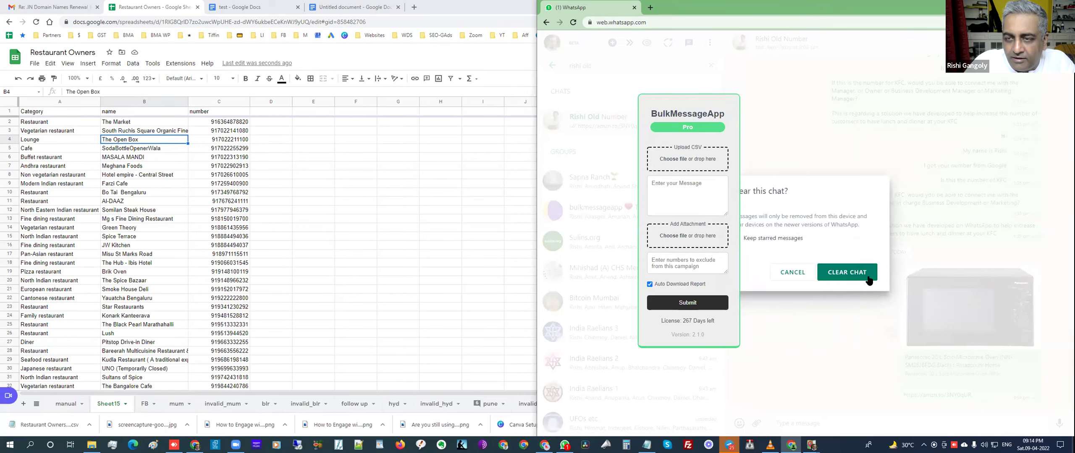
{"action": "left_click", "coordinate": [862, 272]}
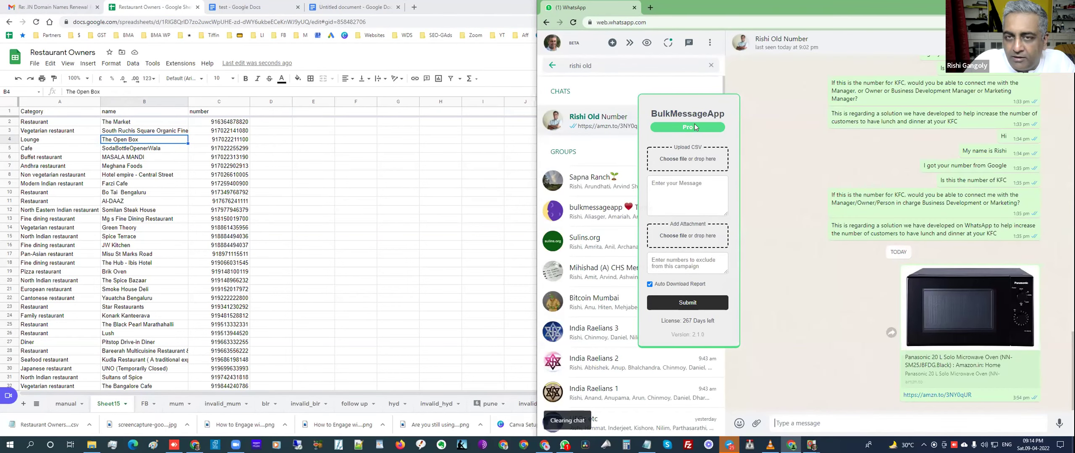
{"action": "left_click_drag", "start_coordinate": [695, 128], "coordinate": [990, 93]}
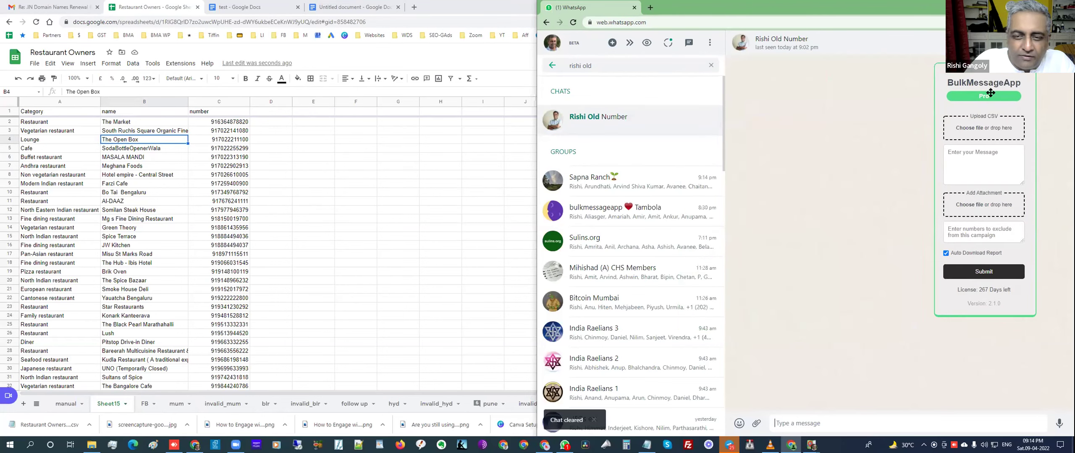
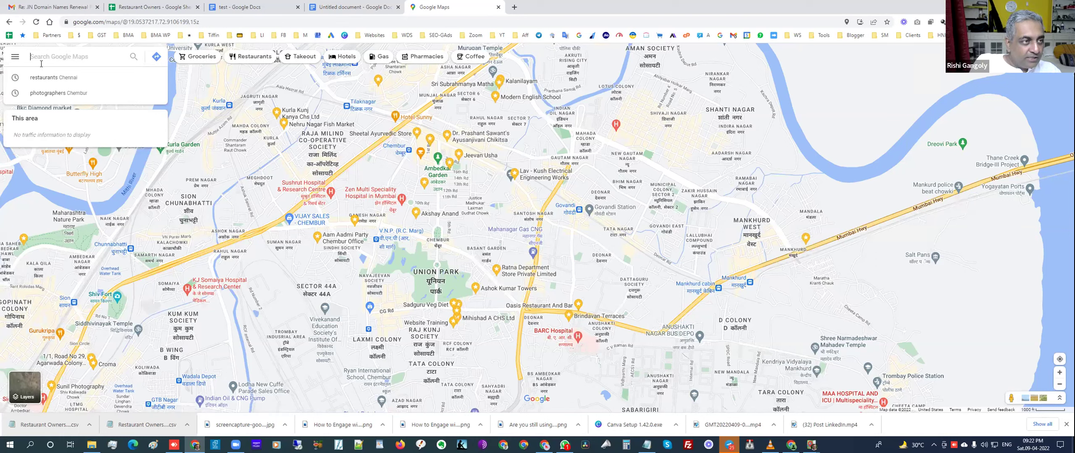
Search Google Maps for "restaurants in bangalore".
{"action": "type", "text": "restaurants i"}
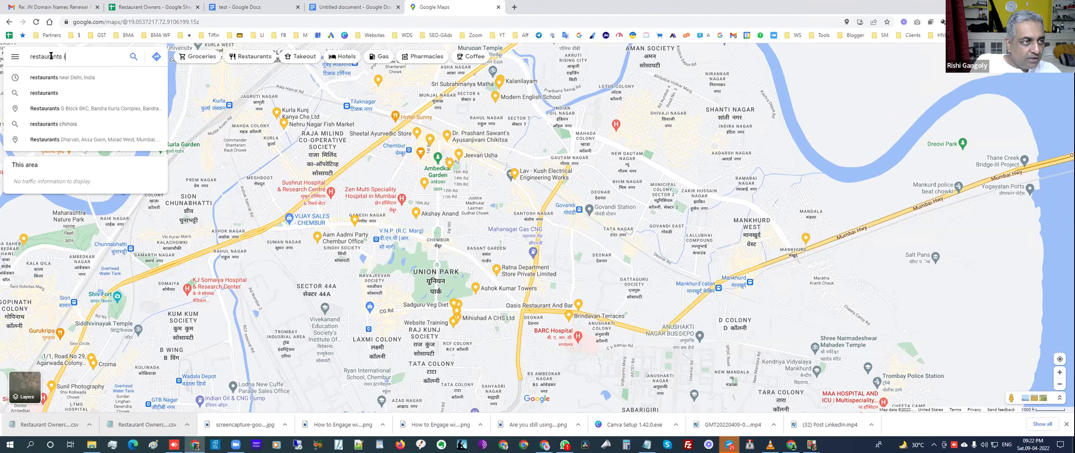
{"action": "type", "text": "n bangalore"}
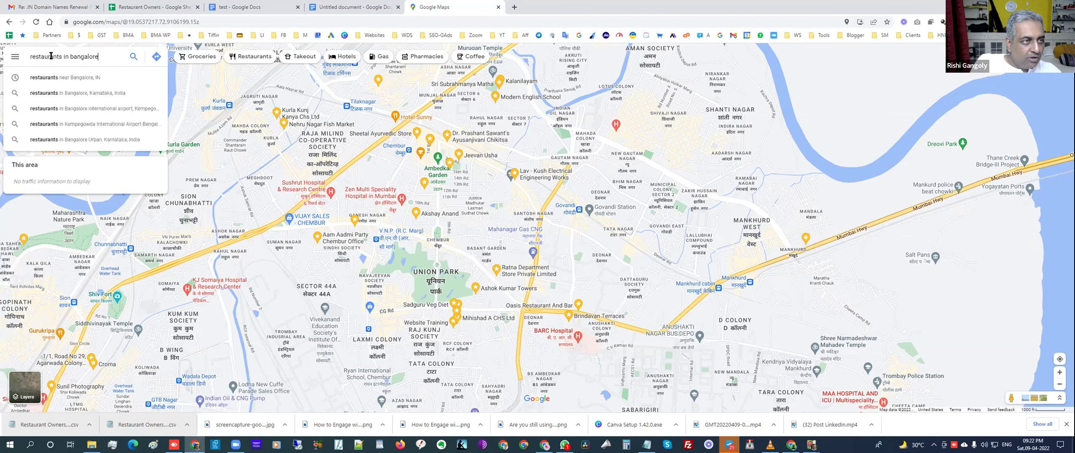
{"action": "key", "text": "Return"}
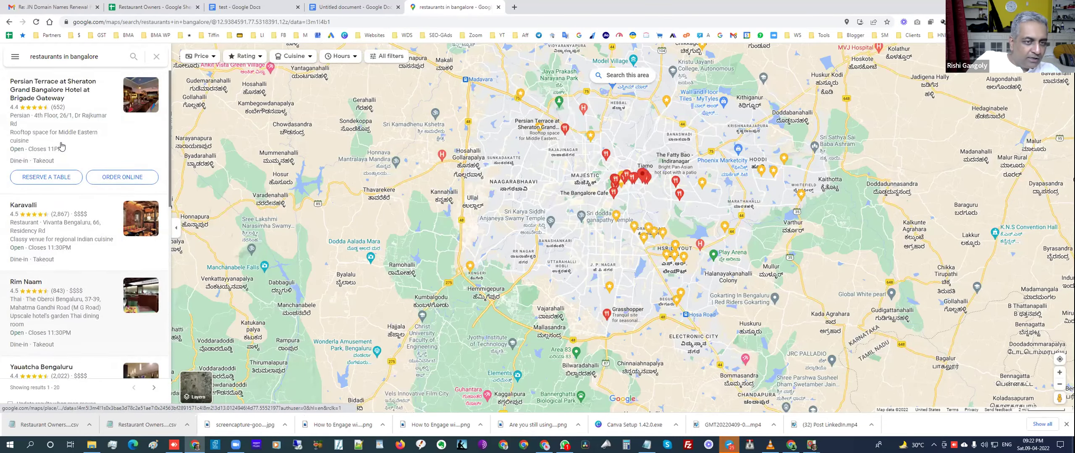
Open the Persian Terrace at Sheraton Grand Bangalore listing and examine its contact details.
{"action": "left_click", "coordinate": [61, 145]}
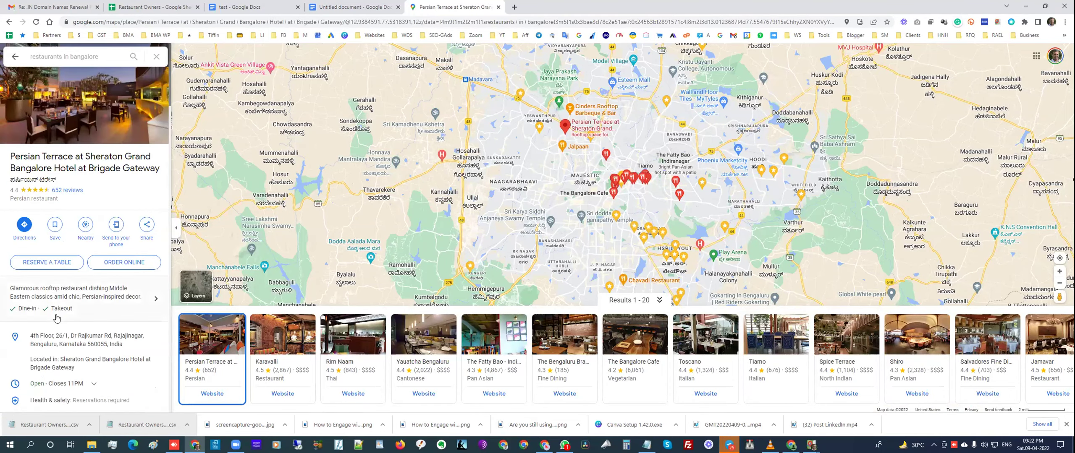
{"action": "scroll", "coordinate": [24, 311], "scroll_direction": "down", "scroll_amount": 3}
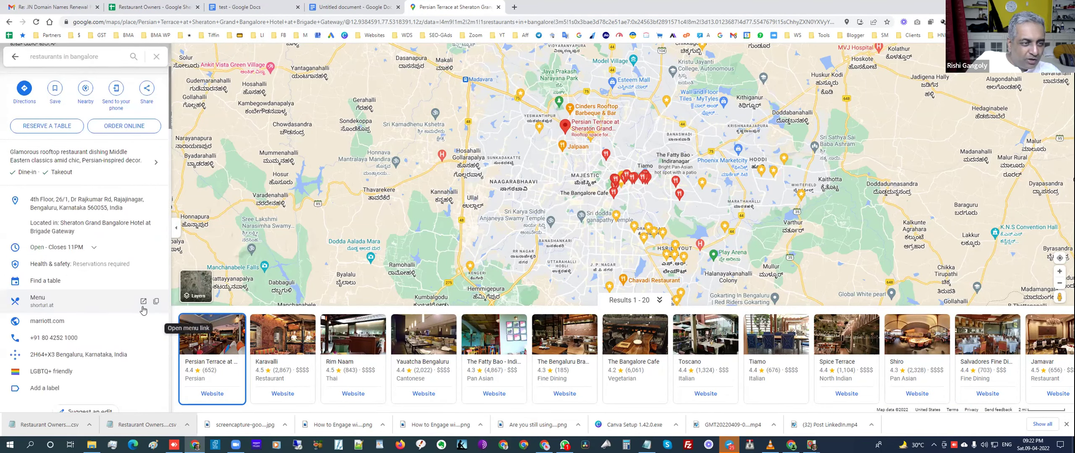
{"action": "scroll", "coordinate": [143, 310], "scroll_direction": "down", "scroll_amount": 1}
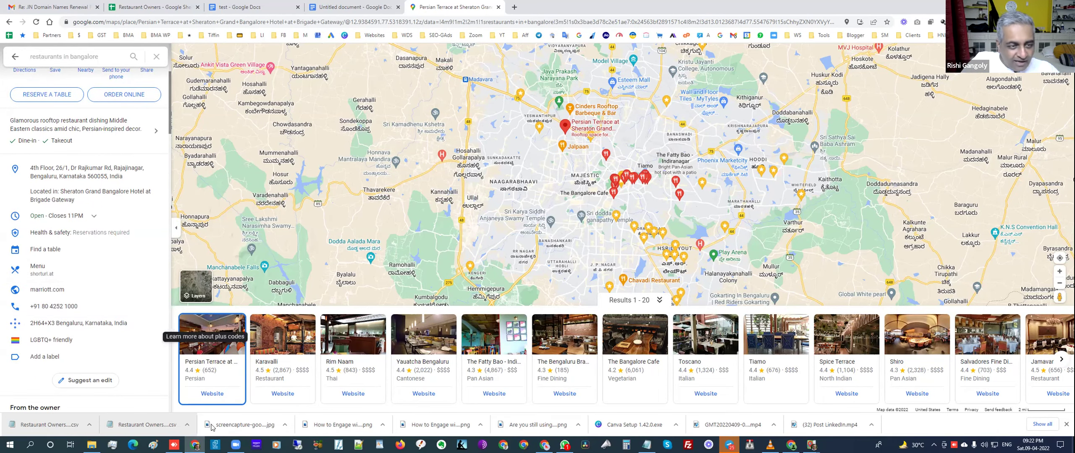
Open the Karavalli listing from the Bangalore restaurant results and examine its contact details.
{"action": "left_click", "coordinate": [282, 338]}
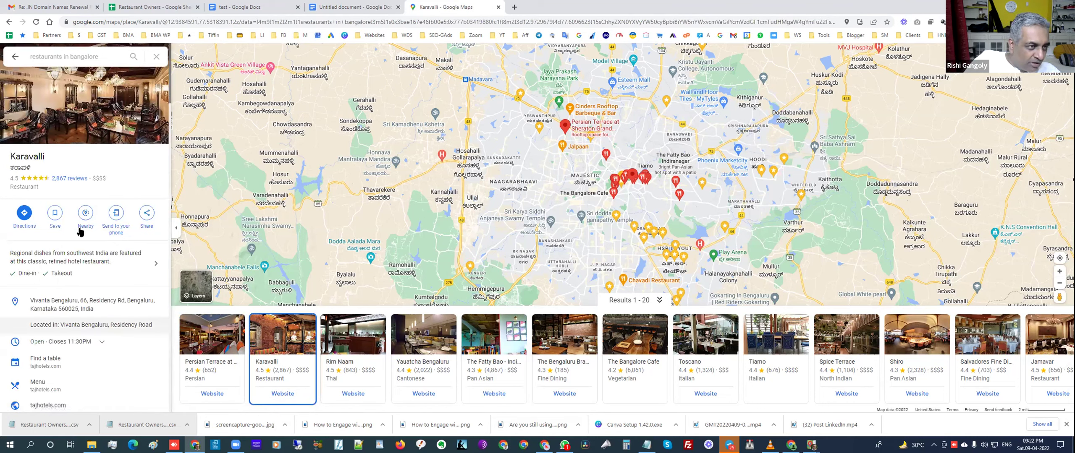
{"action": "scroll", "coordinate": [159, 237], "scroll_direction": "down", "scroll_amount": 4}
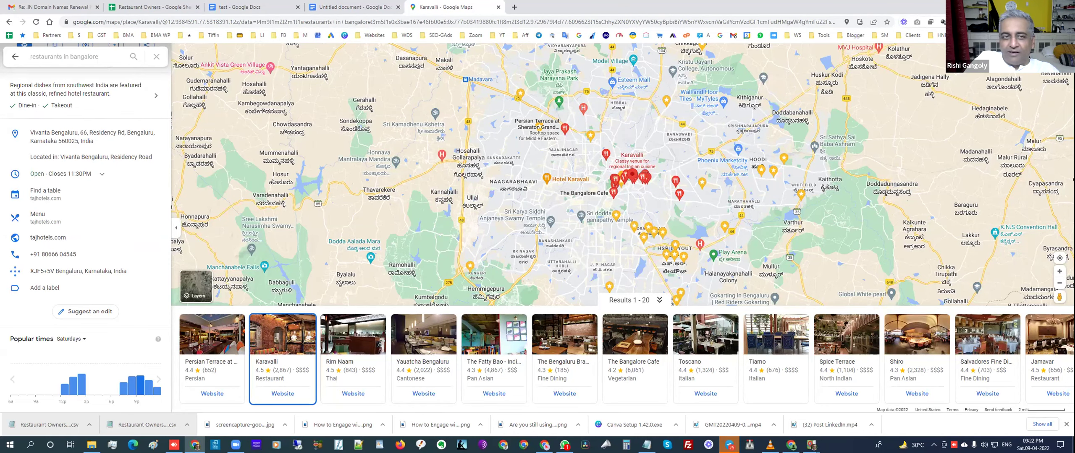
Switch to Google Map Business Scraper, move its window over the map, and highlight the program title and the support website address.
{"action": "key", "text": "alt+Tab"}
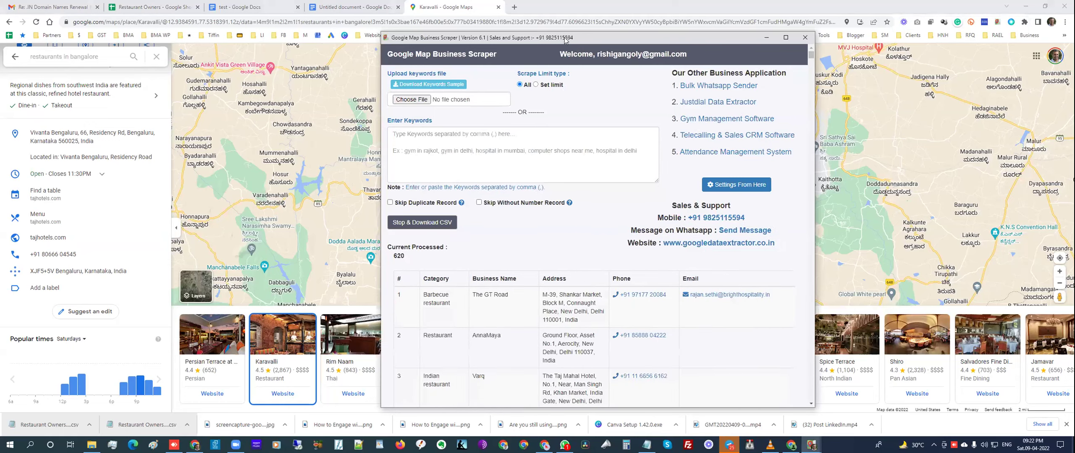
{"action": "left_click_drag", "start_coordinate": [564, 38], "coordinate": [359, 20]}
{"action": "left_click_drag", "start_coordinate": [181, 36], "coordinate": [287, 34]}
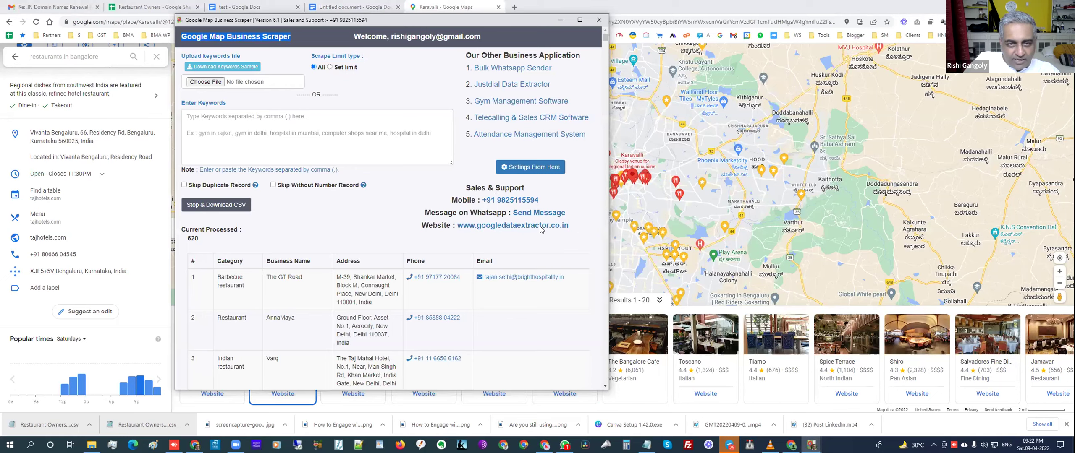
{"action": "left_click_drag", "start_coordinate": [571, 227], "coordinate": [457, 229]}
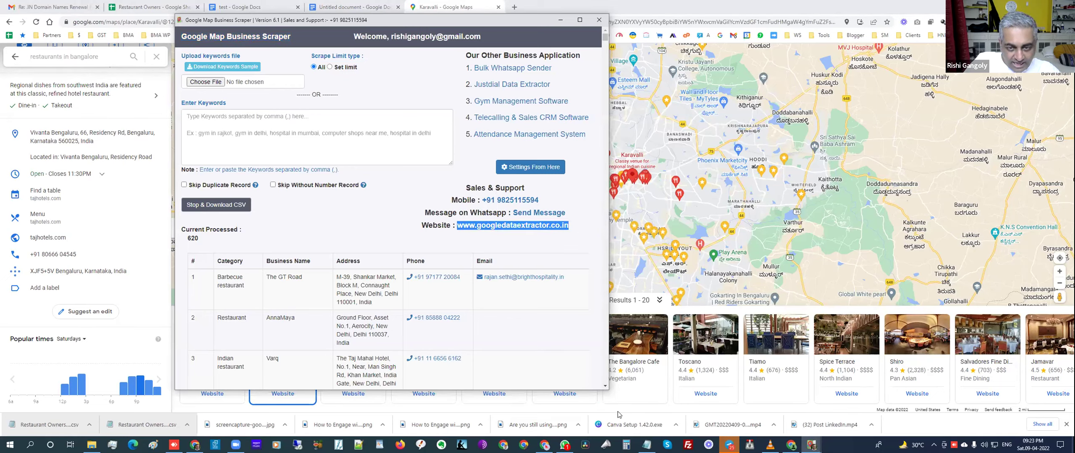
{"action": "left_click", "coordinate": [646, 274]}
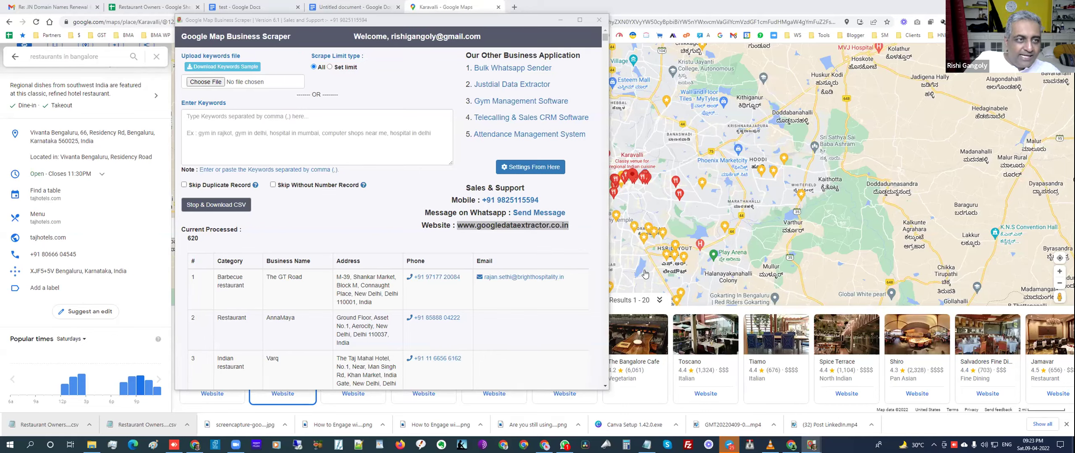
{"action": "left_click", "coordinate": [287, 140]}
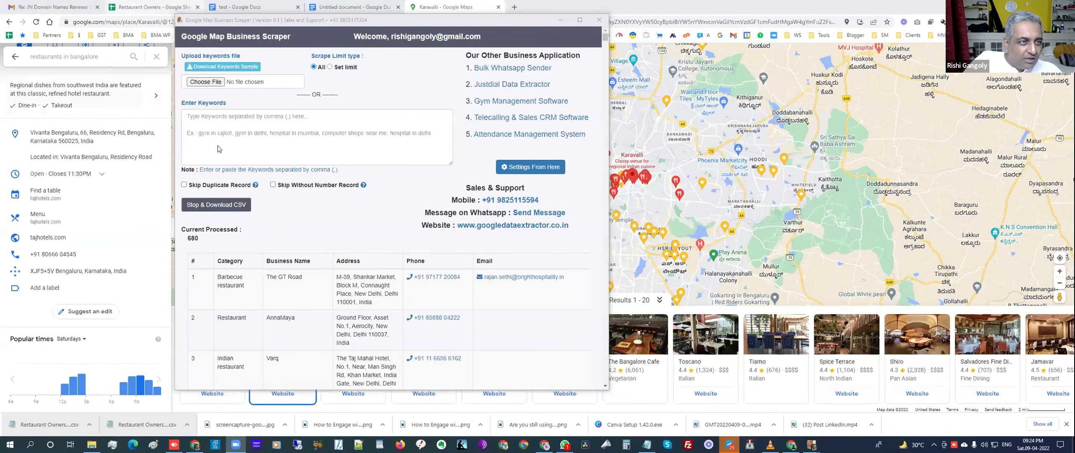
Switch to the Restaurant Owners spreadsheet, open the message in B1 of the follow up sheet, and highlight its closing sentence about the WhatsApp solution.
{"action": "left_click", "coordinate": [218, 146]}
{"action": "scroll", "coordinate": [375, 159], "scroll_direction": "up", "scroll_amount": 5}
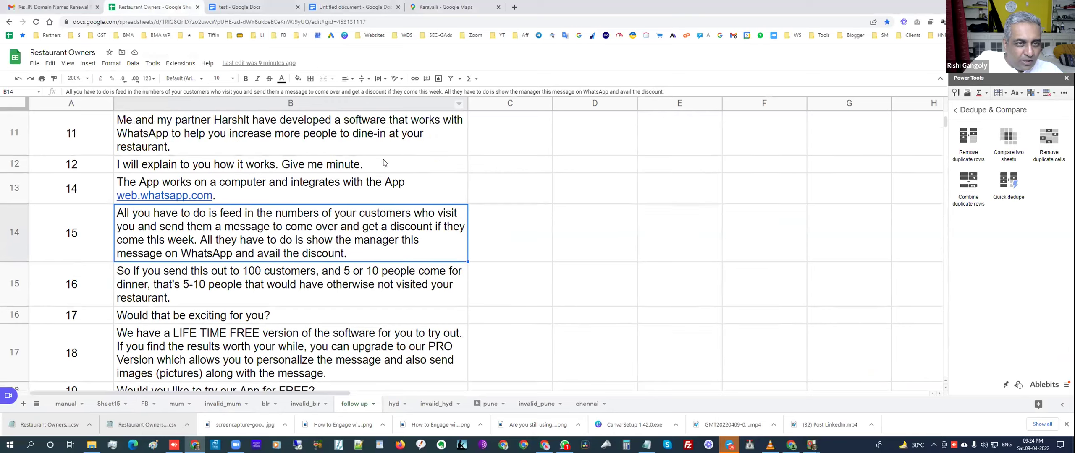
{"action": "scroll", "coordinate": [376, 157], "scroll_direction": "up", "scroll_amount": 5}
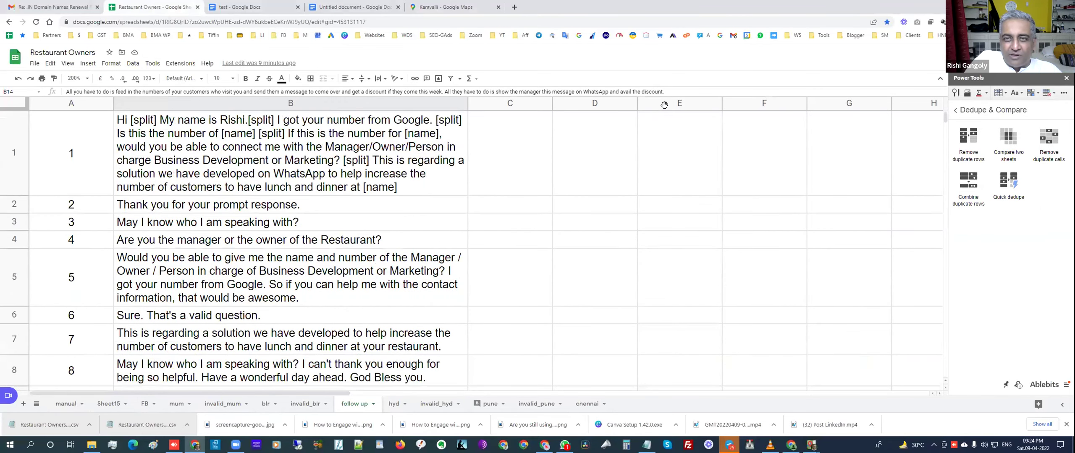
{"action": "double_click", "coordinate": [294, 151]}
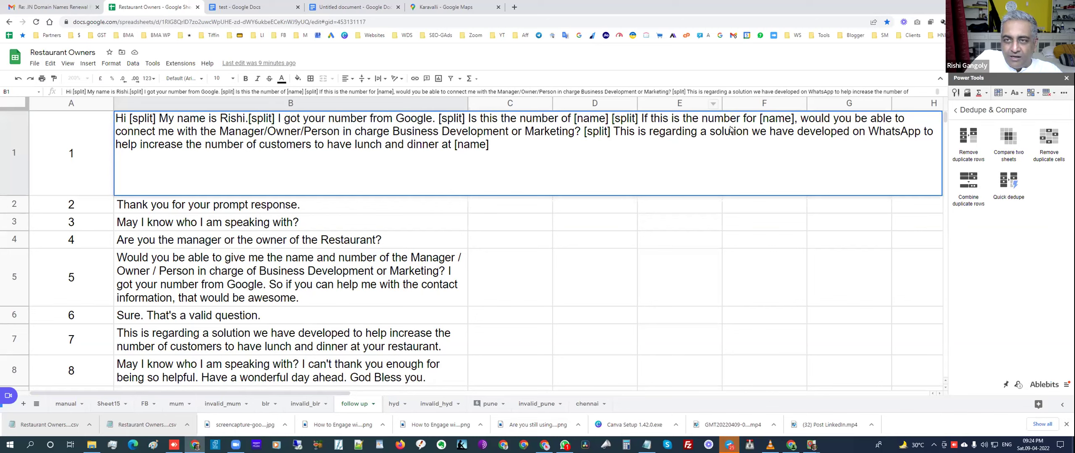
{"action": "left_click_drag", "start_coordinate": [613, 131], "coordinate": [494, 144]}
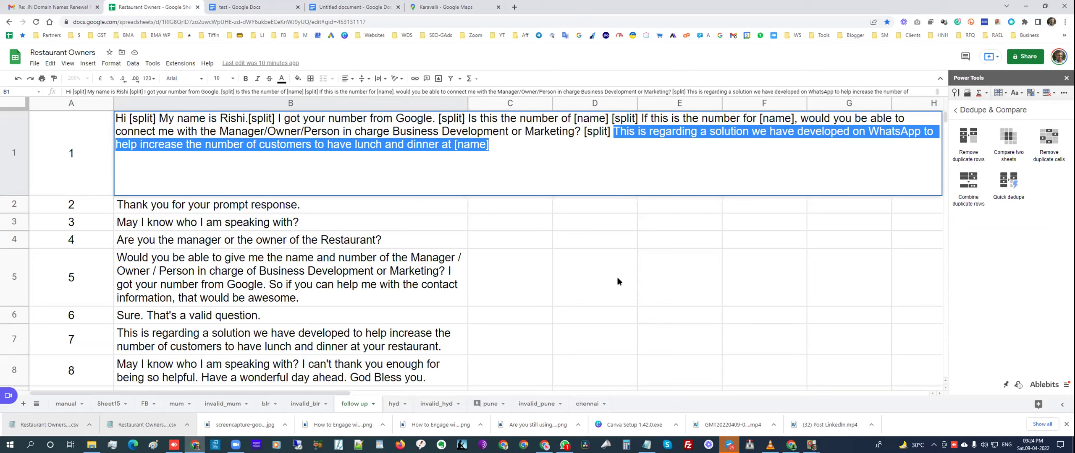
{"action": "key", "text": "Escape"}
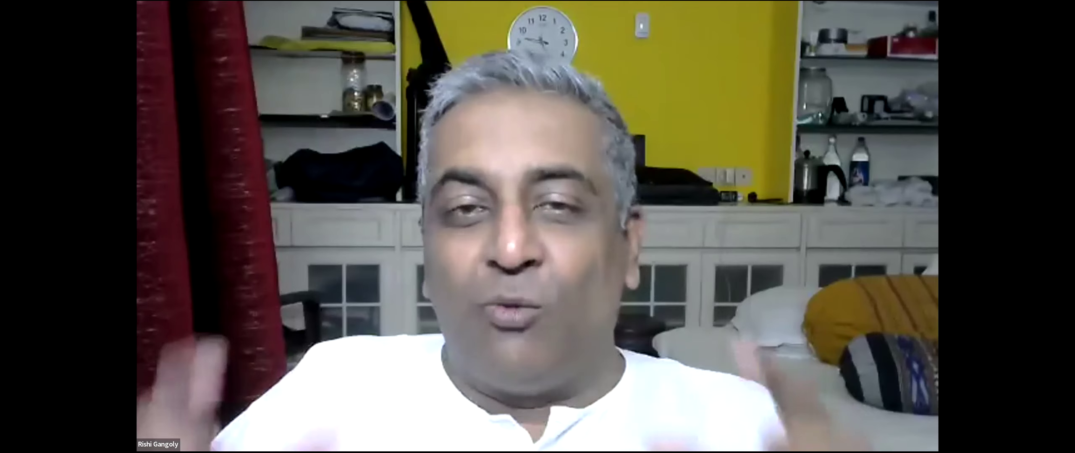